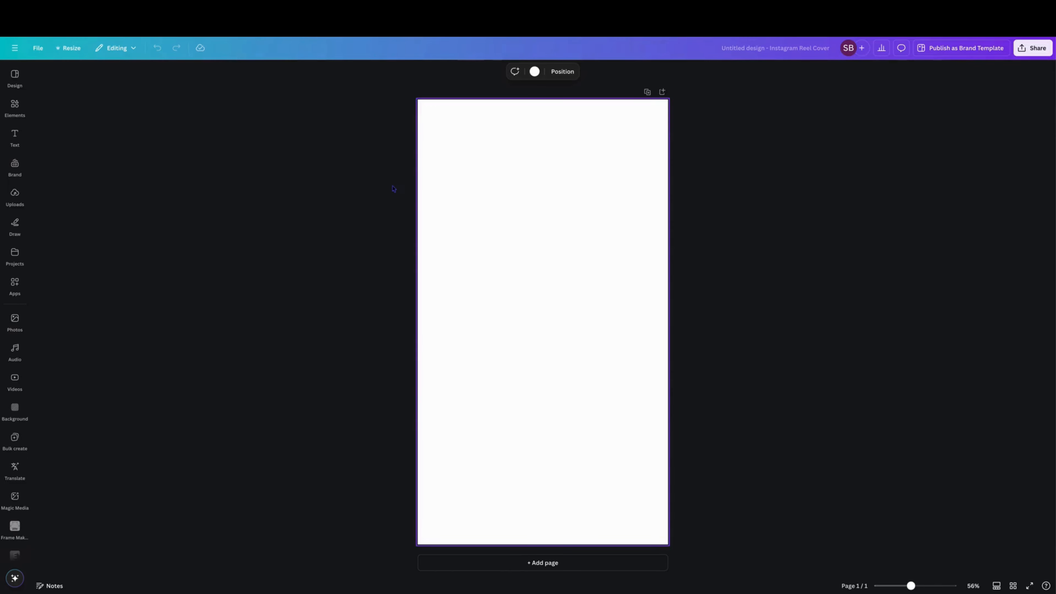
- Open the Basic shapes collection of frames in the elements library
click(15, 107)
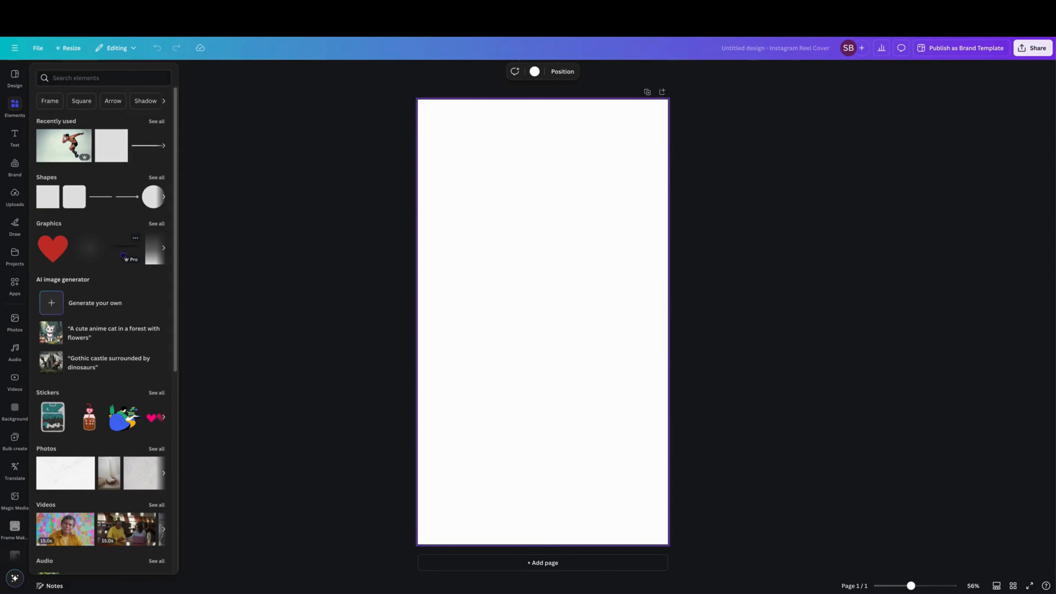
click(14, 137)
click(15, 107)
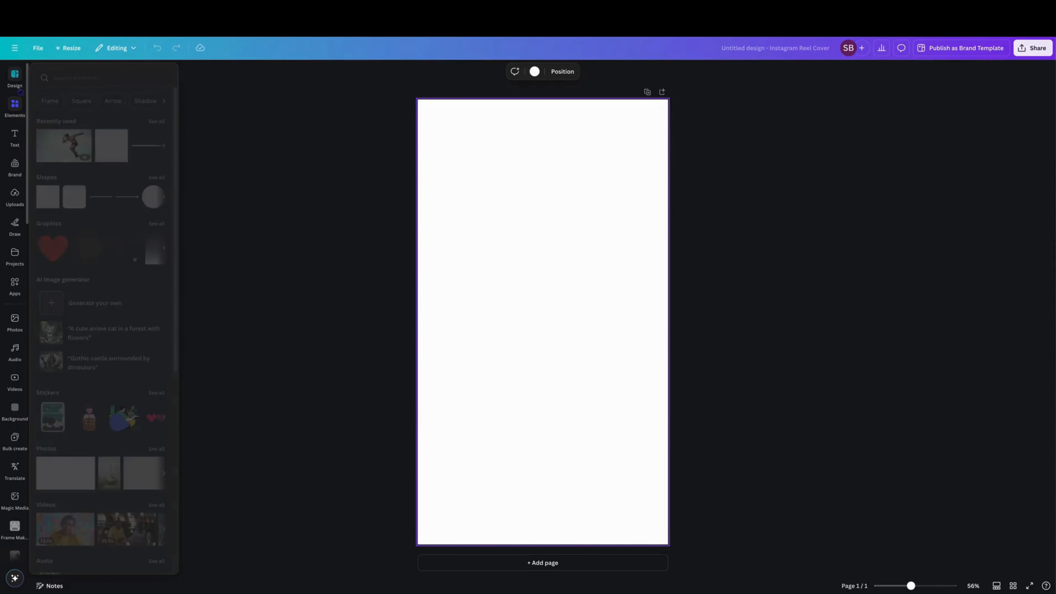
scroll(89, 223, down, 10)
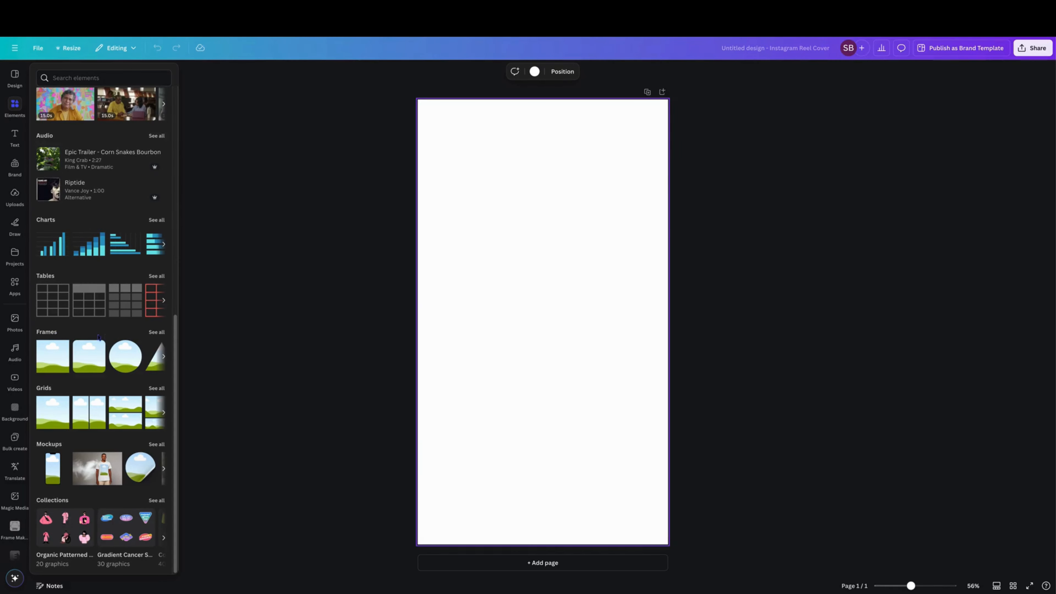
click(48, 333)
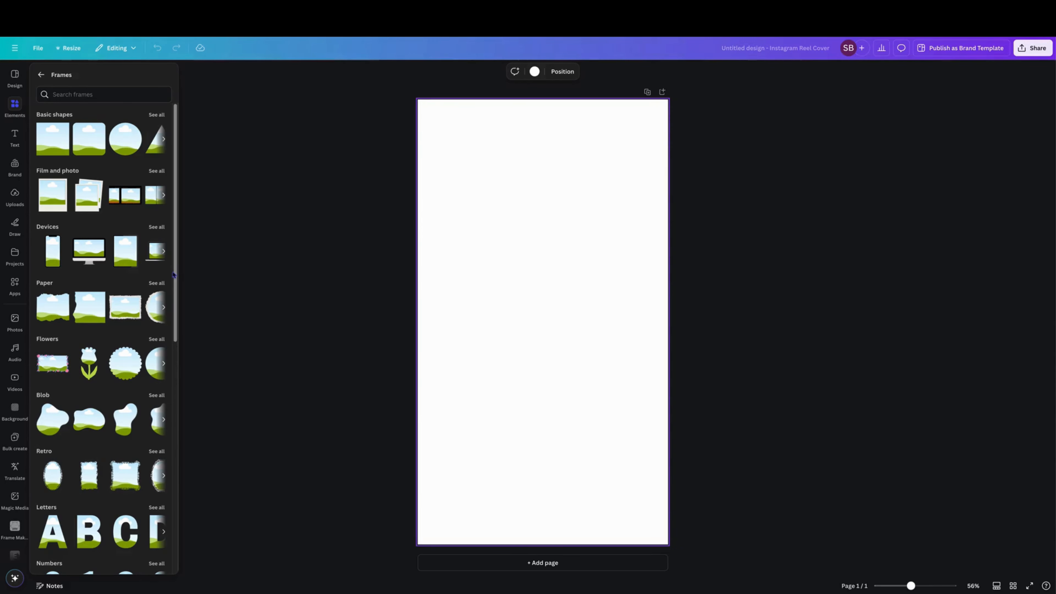
drag(175, 277, 190, 249)
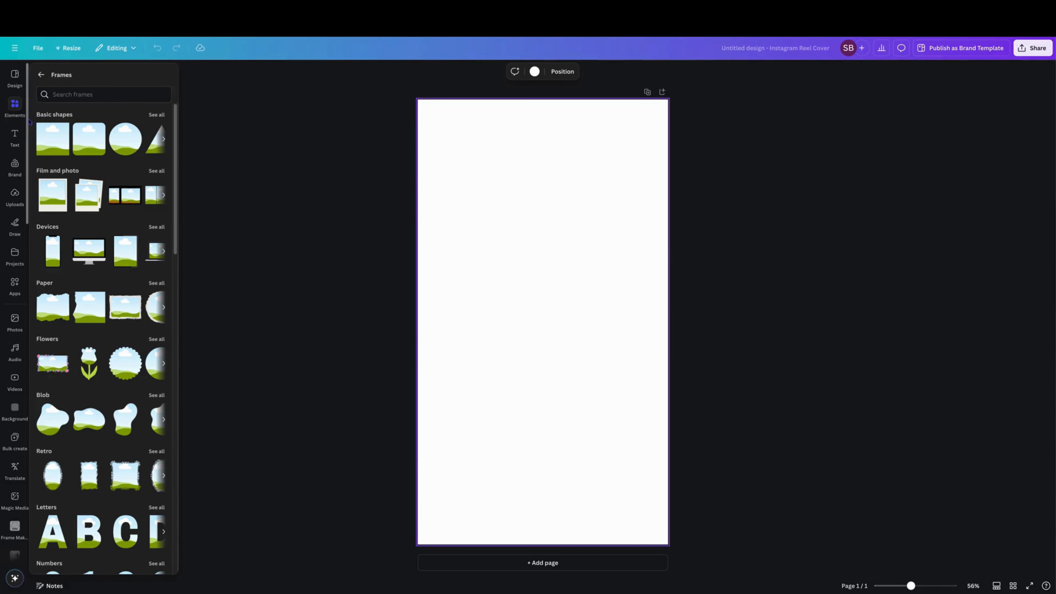
click(15, 135)
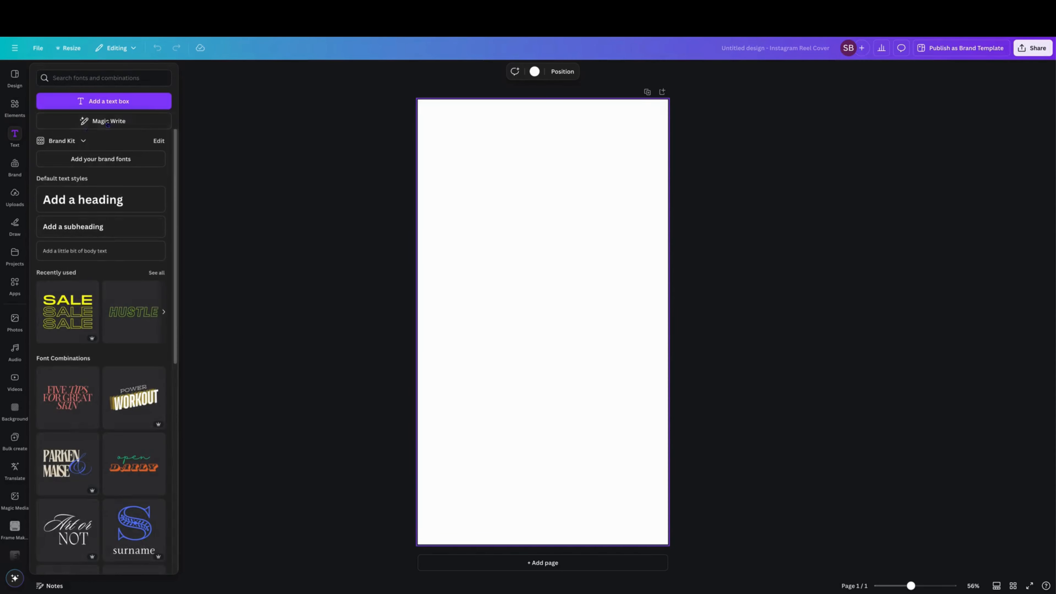
click(15, 107)
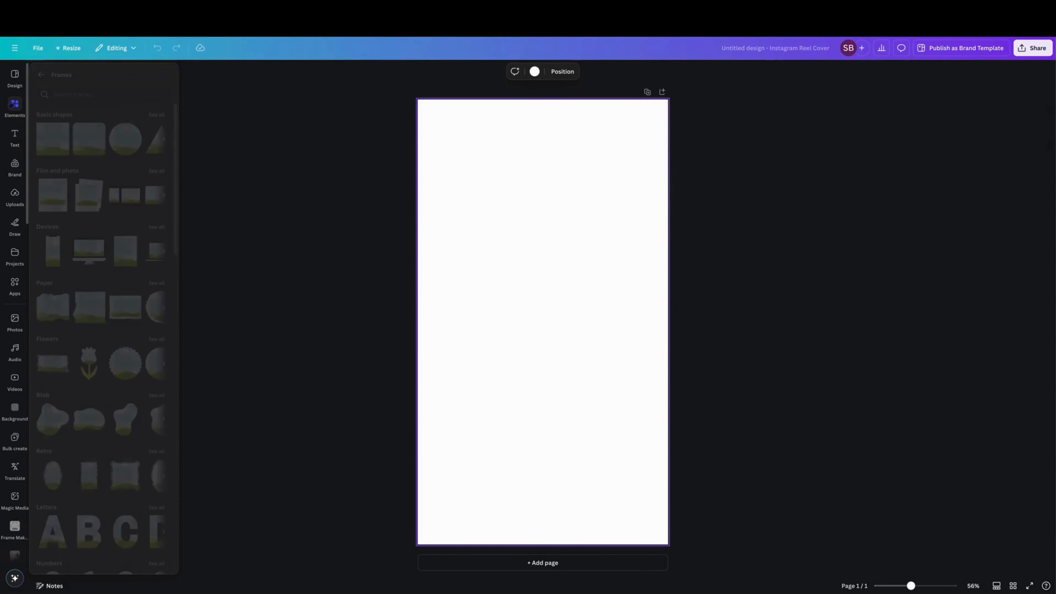
click(60, 112)
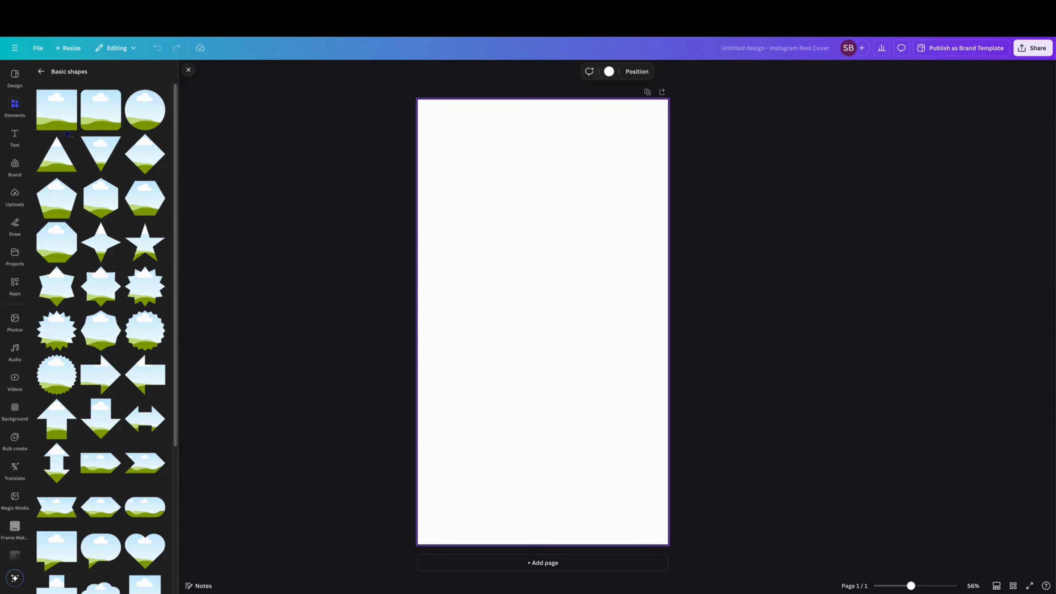
- Add a square frame, place it in the page's upper-left corner and resize it to a slightly tall rectangle about half the page wide
click(51, 116)
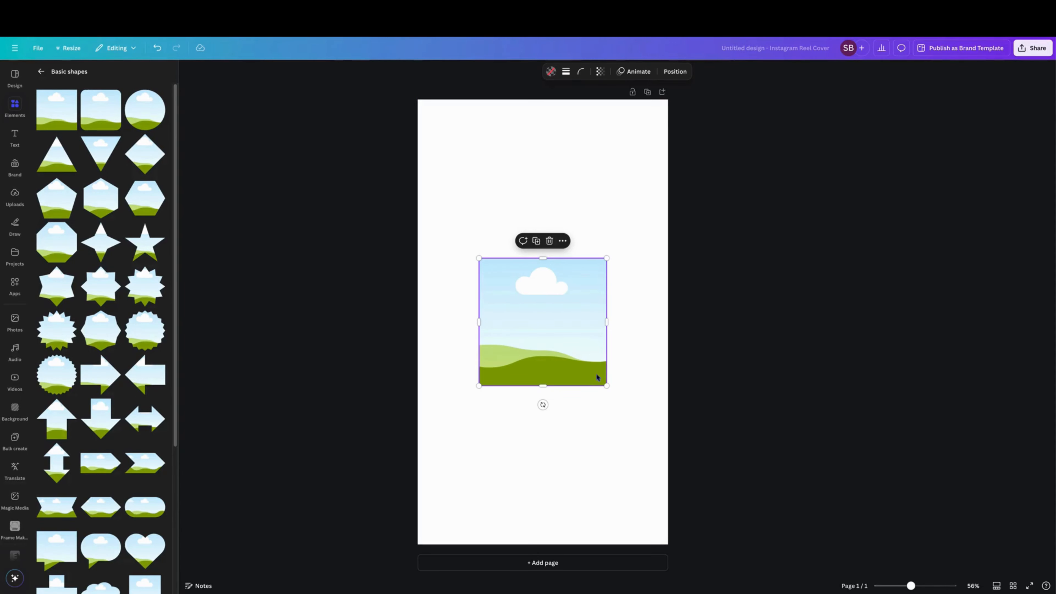
drag(596, 377, 545, 224)
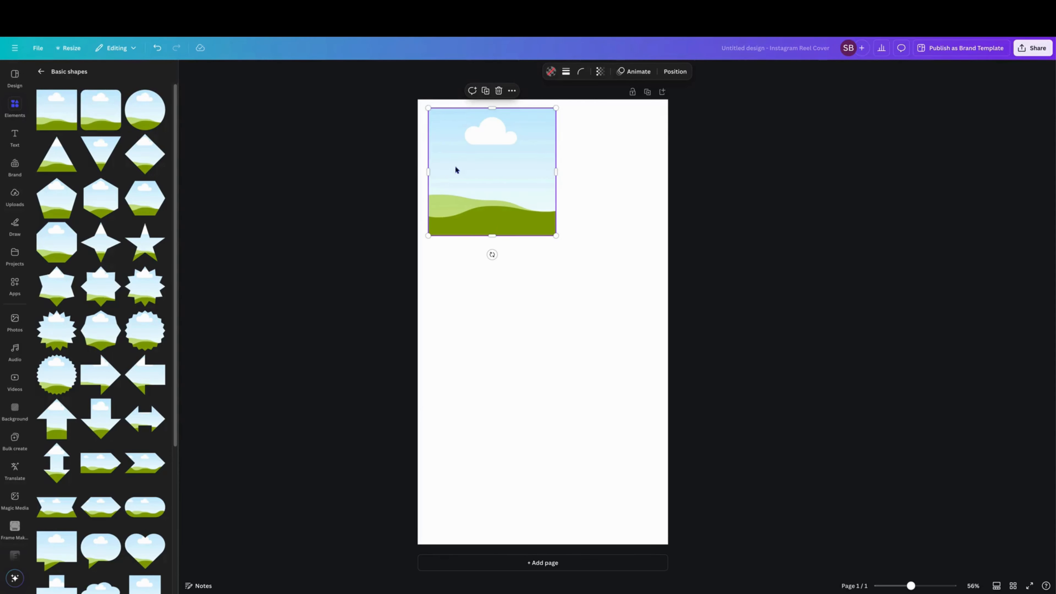
drag(556, 171, 651, 171)
drag(537, 235, 540, 361)
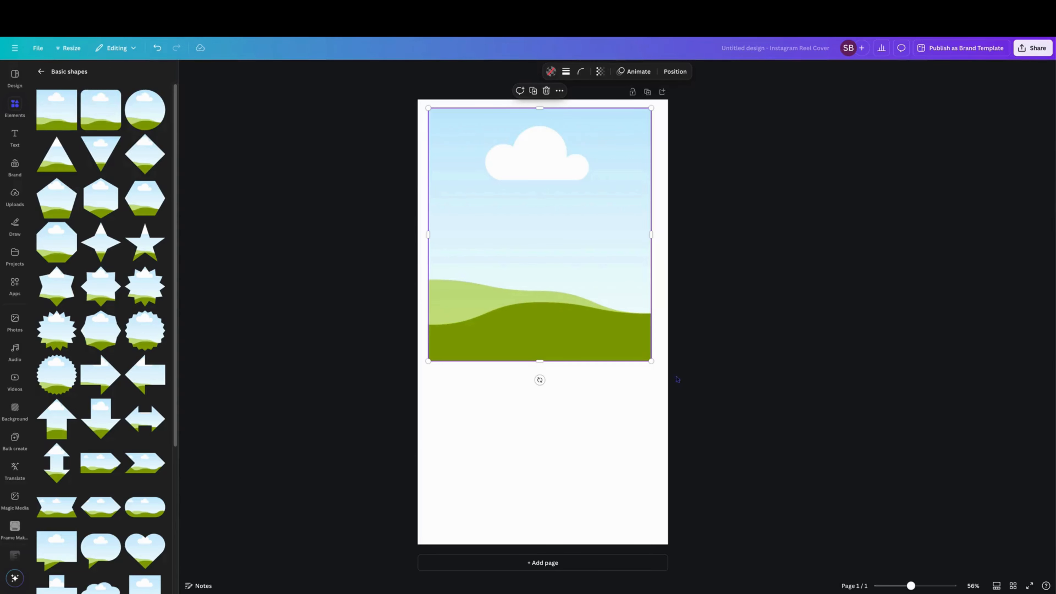
drag(650, 359, 526, 276)
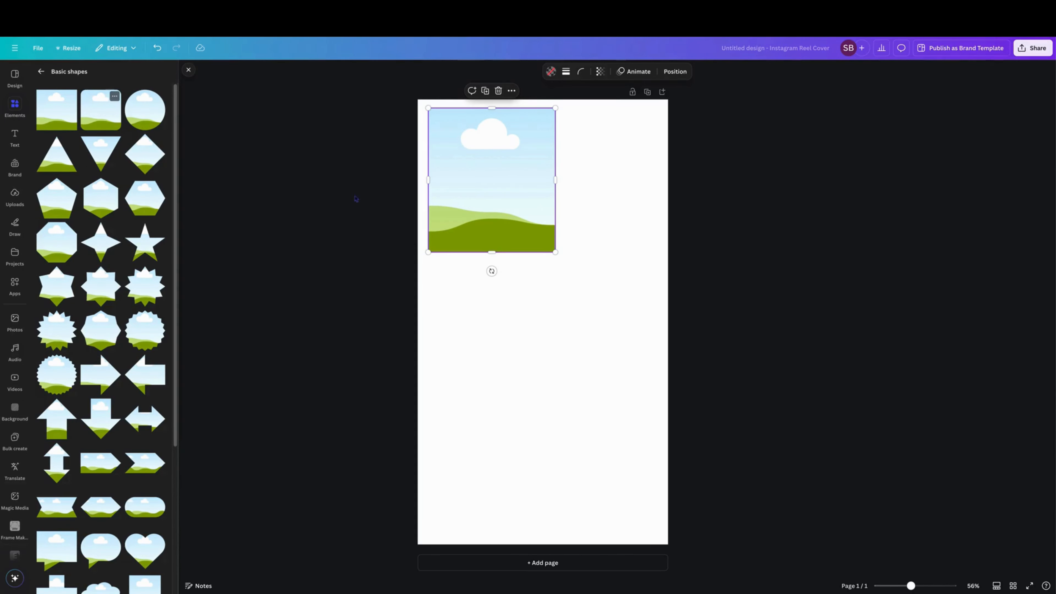
- Add a rounded square frame, reshape it into a small landscape rectangle and place it beside the large frame, aligned with its top edge
key(ctrl+d)
mouse_move(479, 322)
mouse_down()
mouse_move(429, 323)
mouse_move(495, 323)
mouse_up()
drag(608, 322, 656, 324)
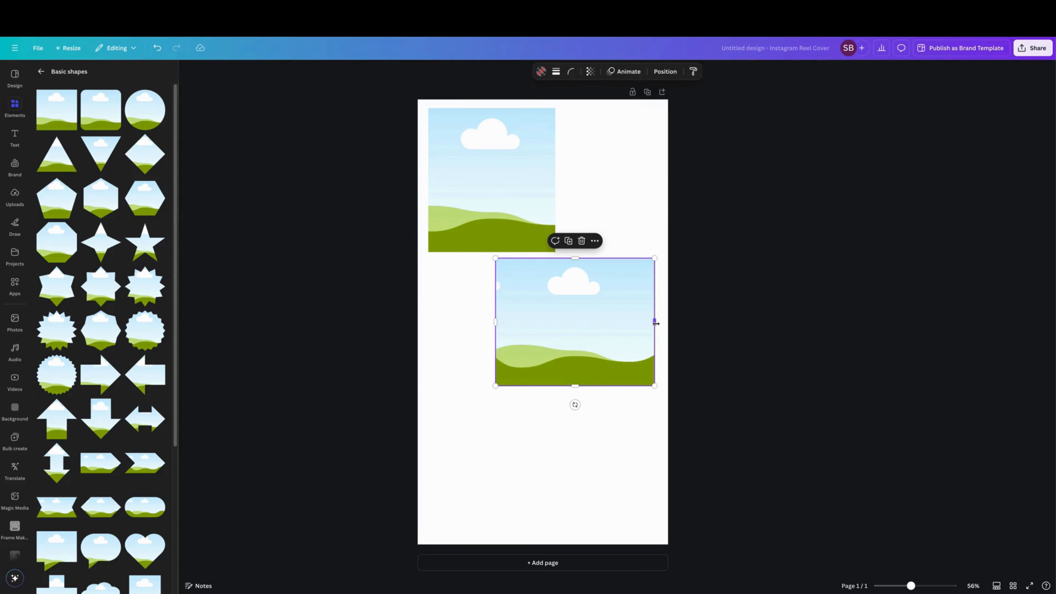
drag(574, 402, 579, 360)
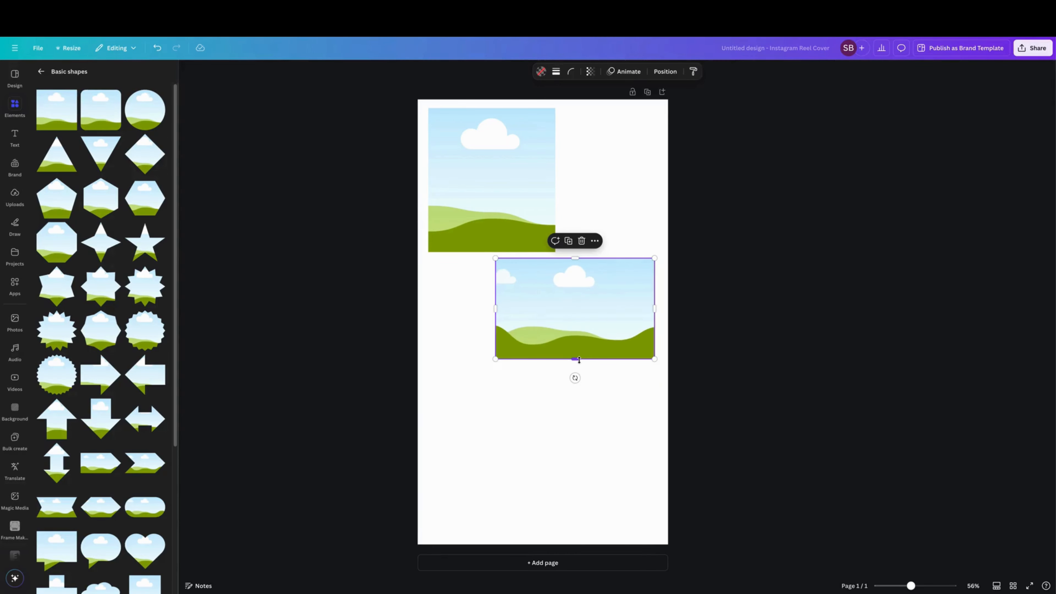
drag(654, 361, 625, 154)
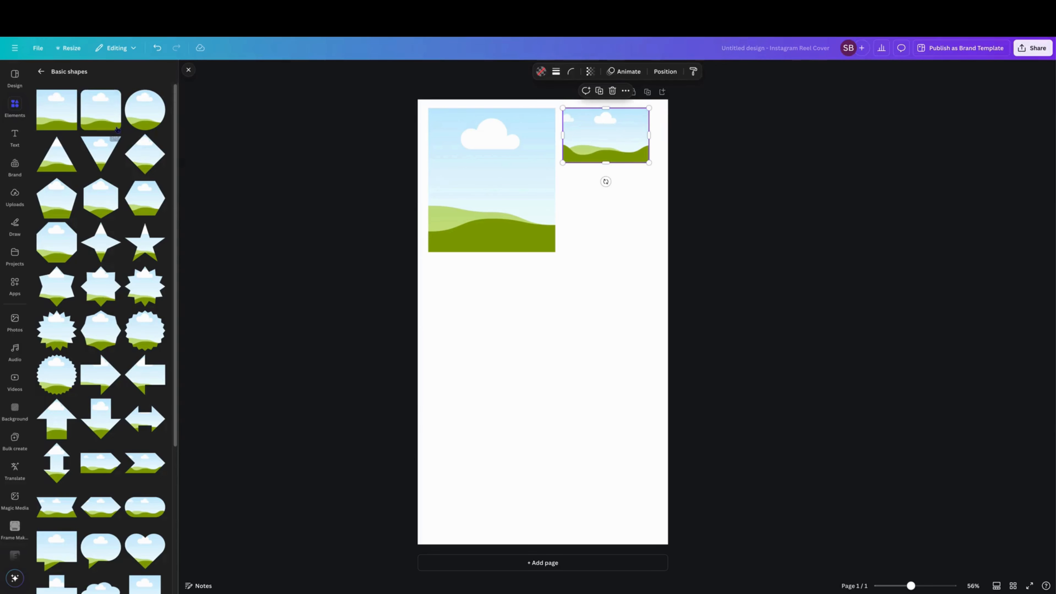
- Add a circle frame, stretch it into a slightly wide oval and fit it directly beneath the rounded frame at the same width
click(145, 122)
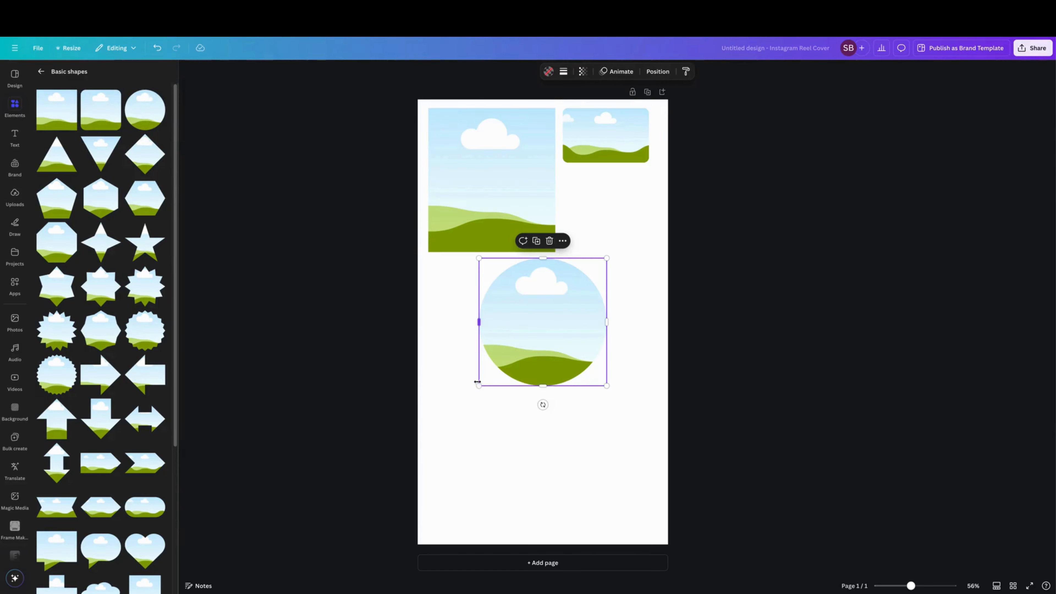
drag(478, 321, 451, 321)
drag(495, 396, 462, 322)
mouse_move(462, 387)
mouse_down()
mouse_move(393, 458)
mouse_move(451, 396)
mouse_up()
drag(517, 345, 627, 249)
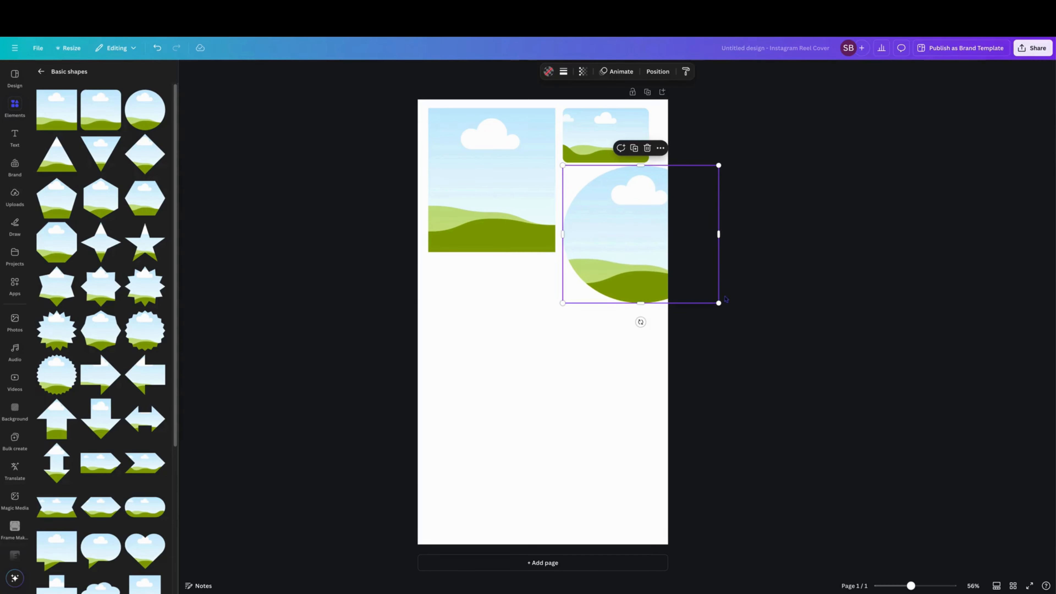
drag(719, 303, 626, 267)
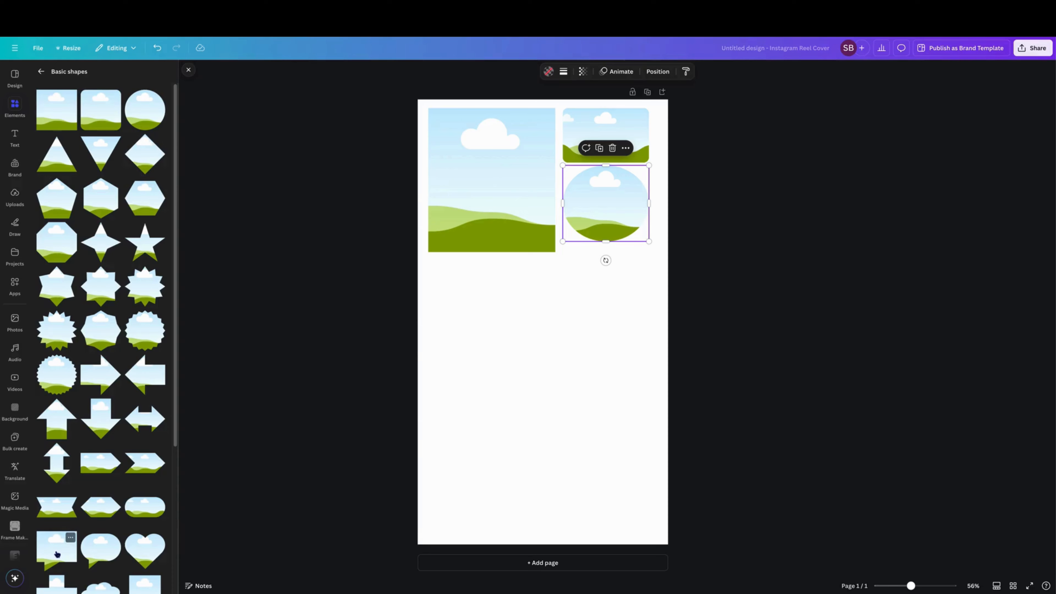
- Add the rectangular speech bubble frame, widen it, scale it down and place it beneath the oval frame near the page's right edge
click(62, 543)
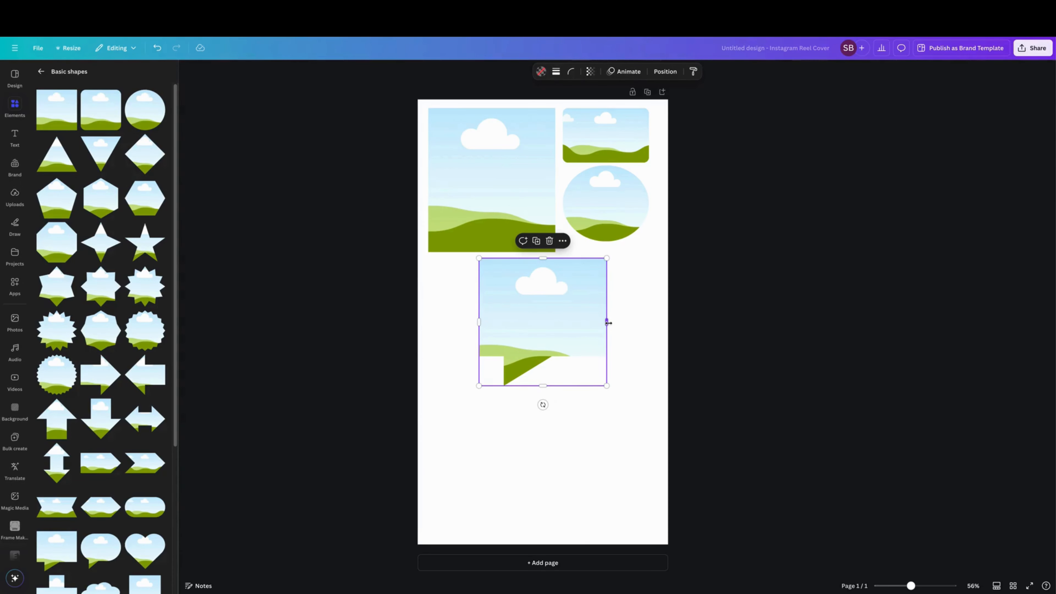
drag(607, 322, 636, 322)
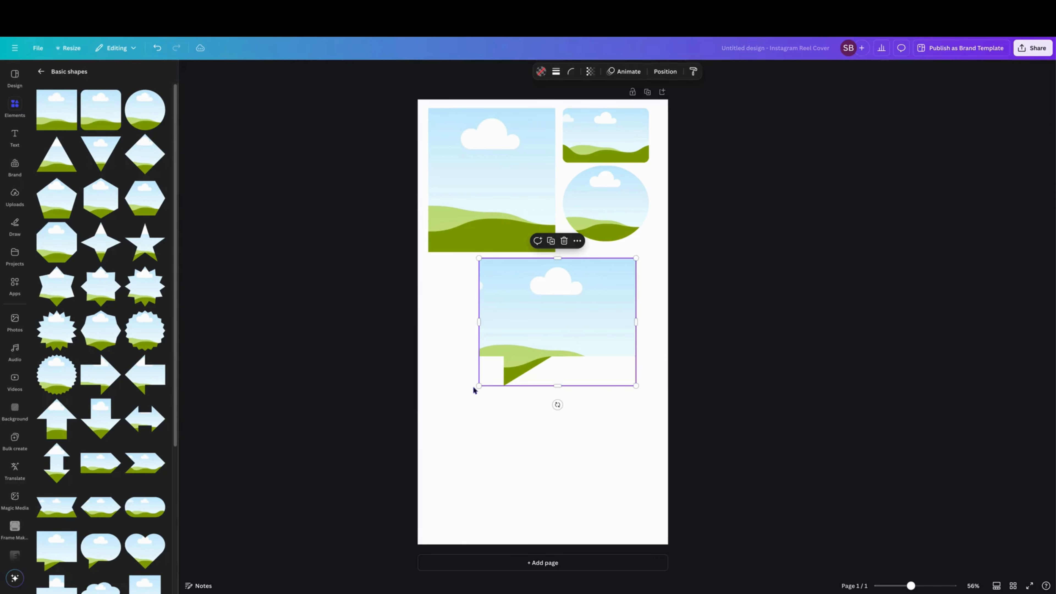
drag(479, 386, 536, 350)
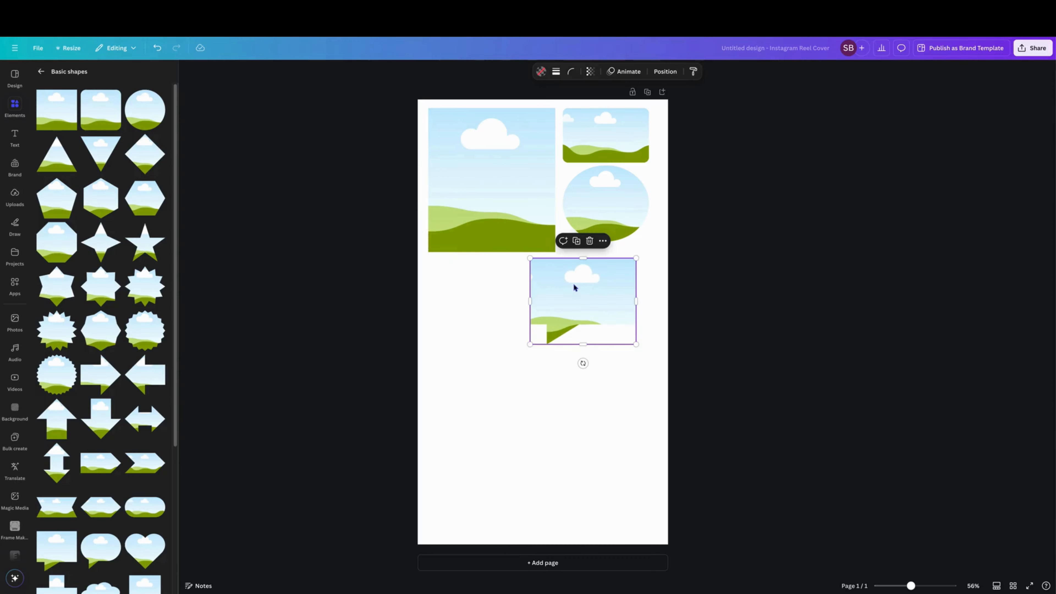
drag(574, 287, 603, 283)
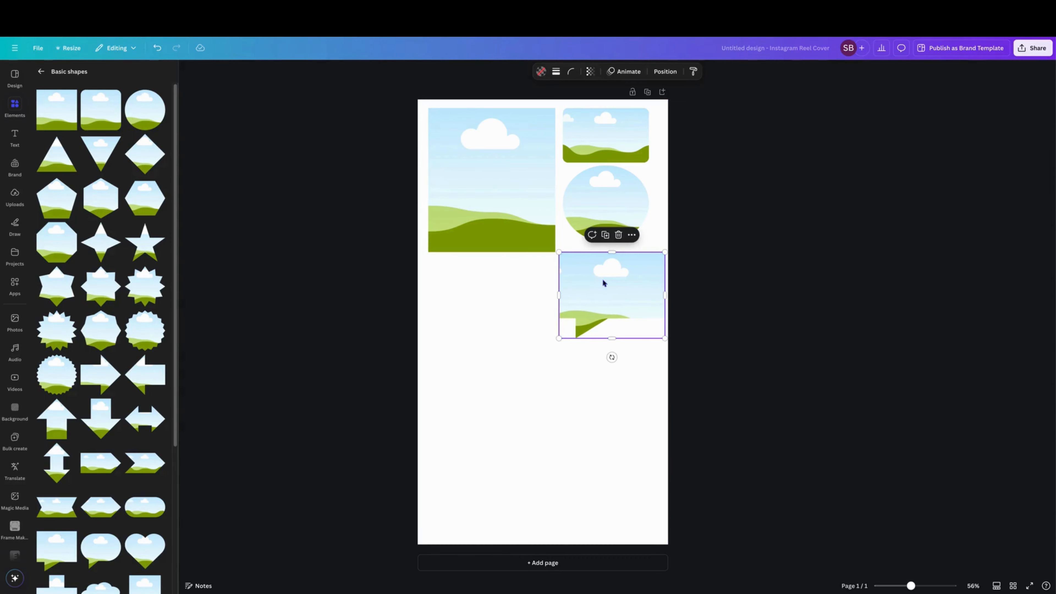
drag(559, 338, 571, 328)
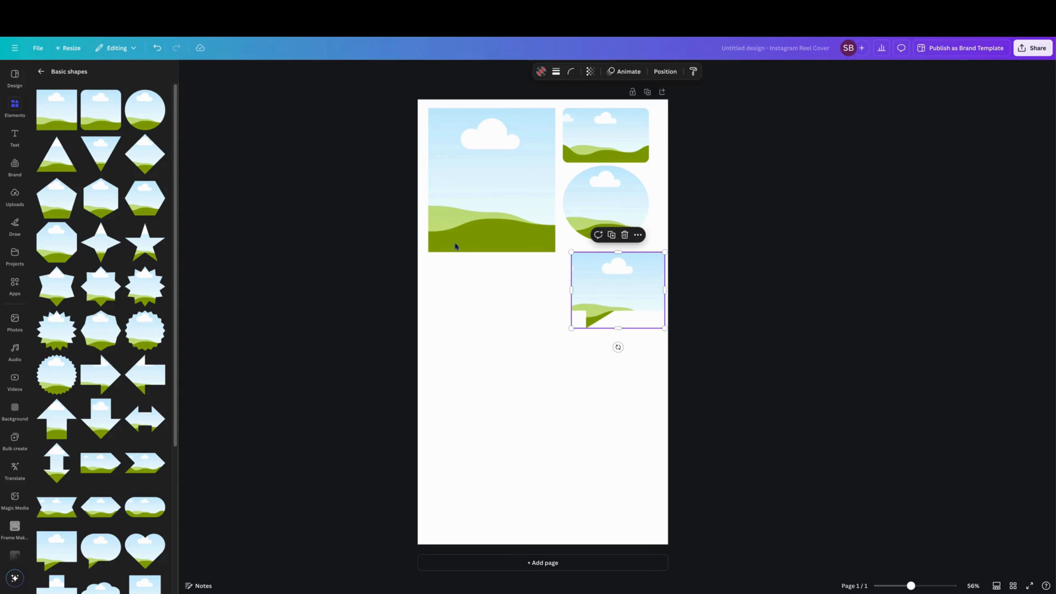
- Add the single polaroid frame from the Film and photo collection and place it beneath the large frame, enlarged slightly
click(42, 72)
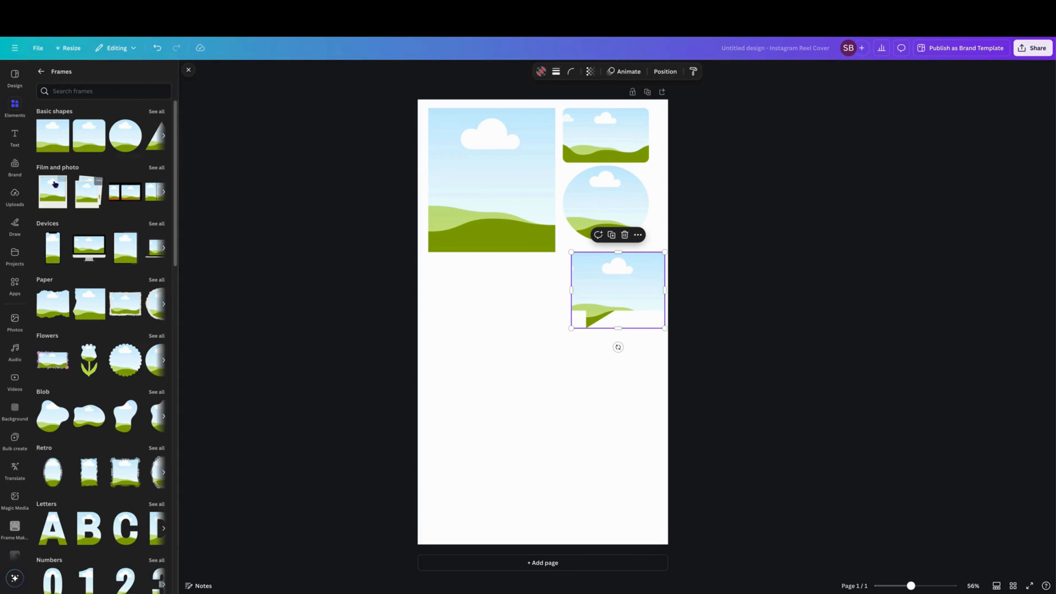
click(67, 169)
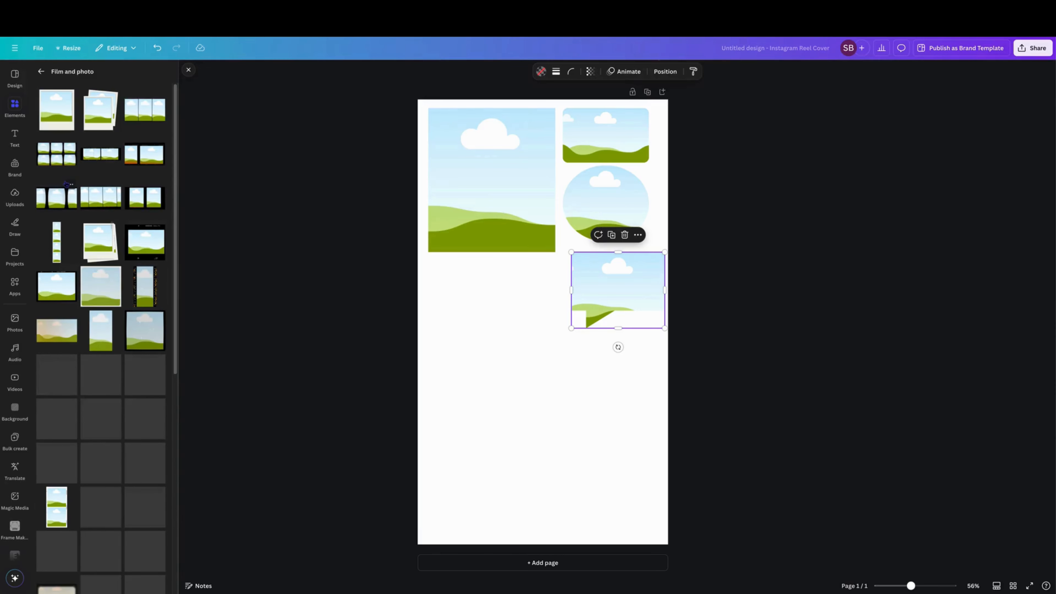
click(56, 112)
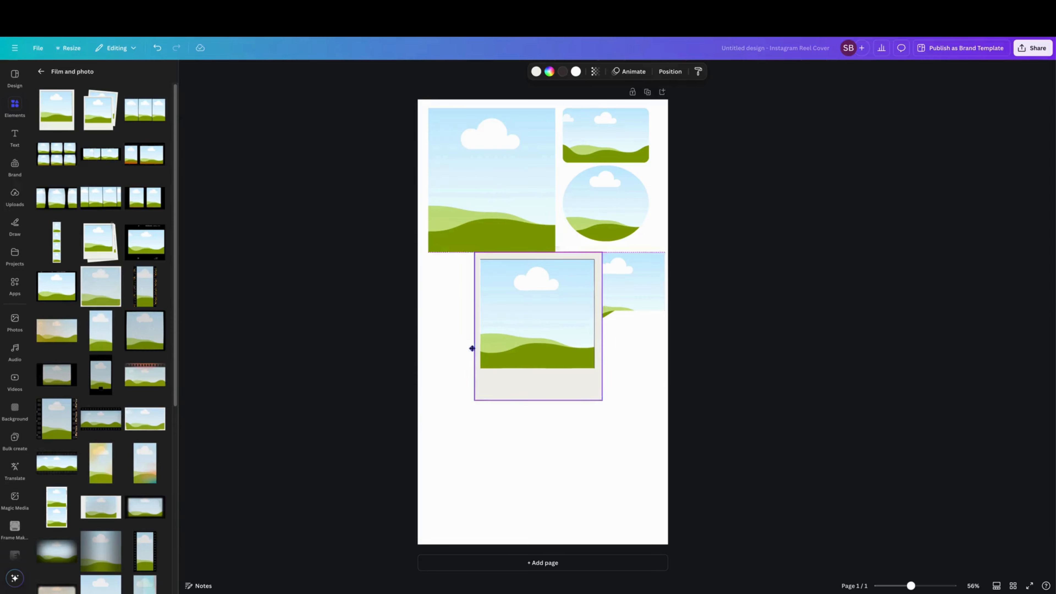
drag(535, 320, 485, 333)
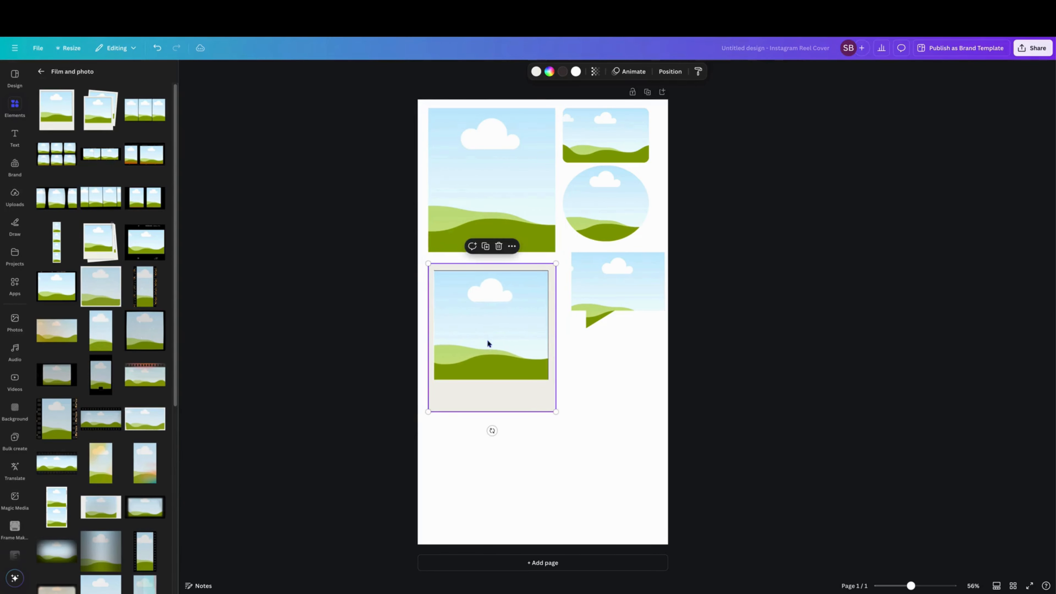
mouse_move(556, 412)
mouse_down()
mouse_move(626, 492)
mouse_move(553, 410)
mouse_move(566, 410)
mouse_up()
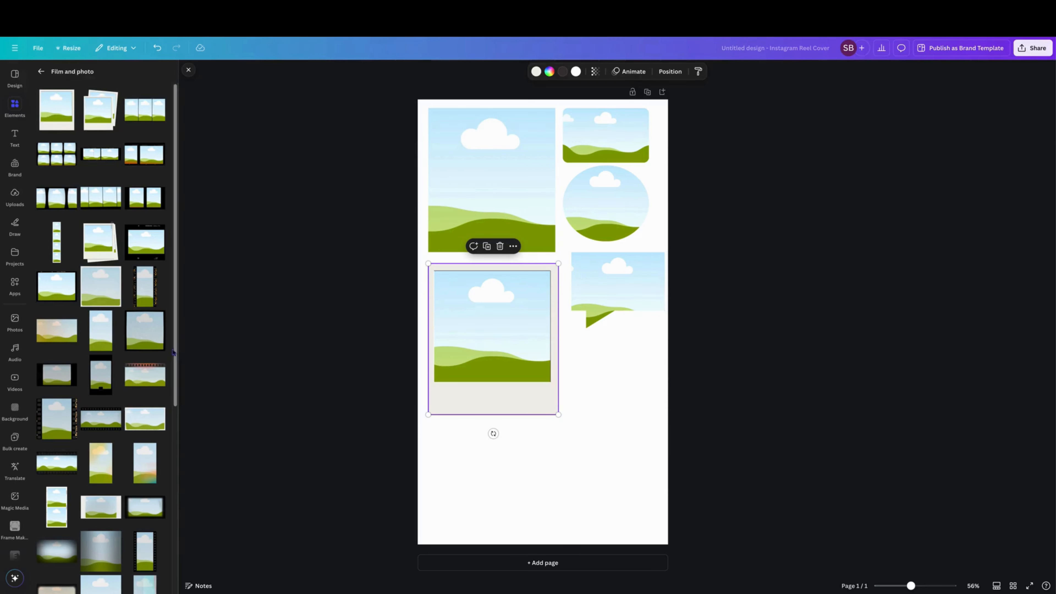
- Add the Film Texture Overlay Frame, shrink it to a small portrait and place it beneath the speech bubble frame
scroll(177, 452, down, 4)
scroll(177, 451, down, 6)
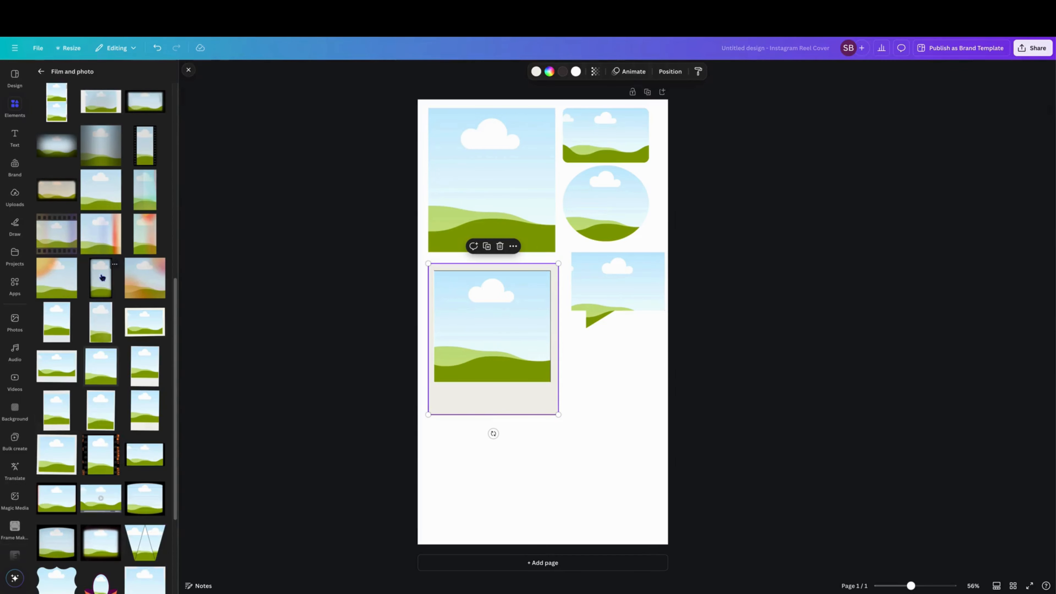
click(116, 264)
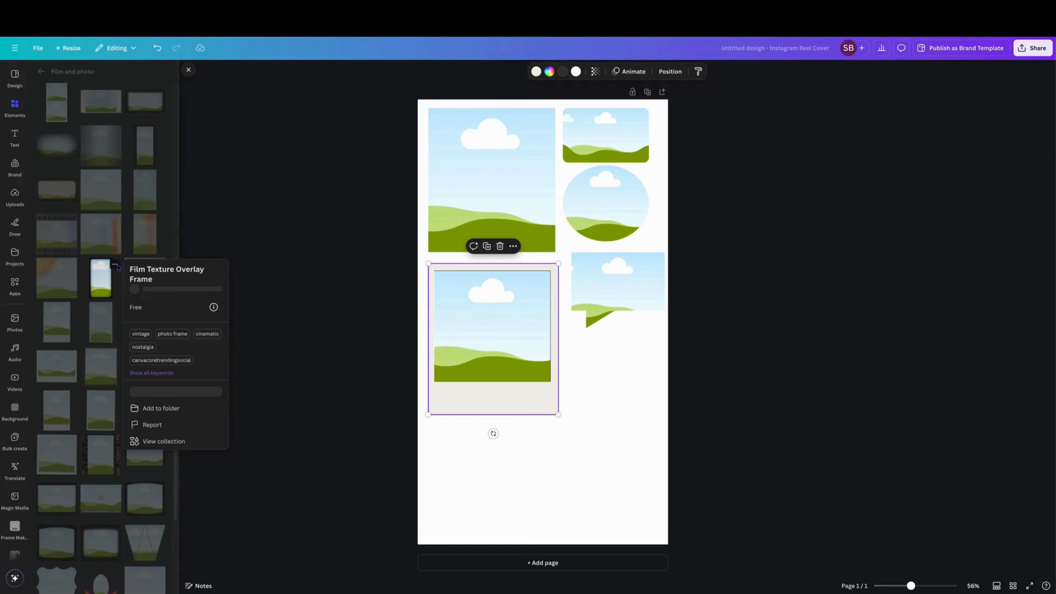
click(100, 288)
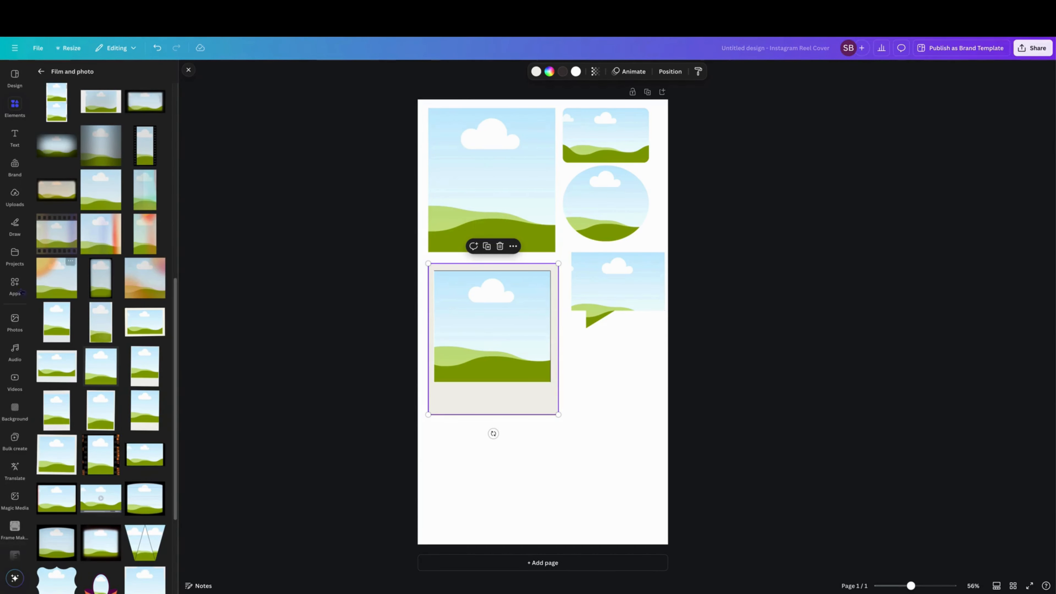
click(96, 276)
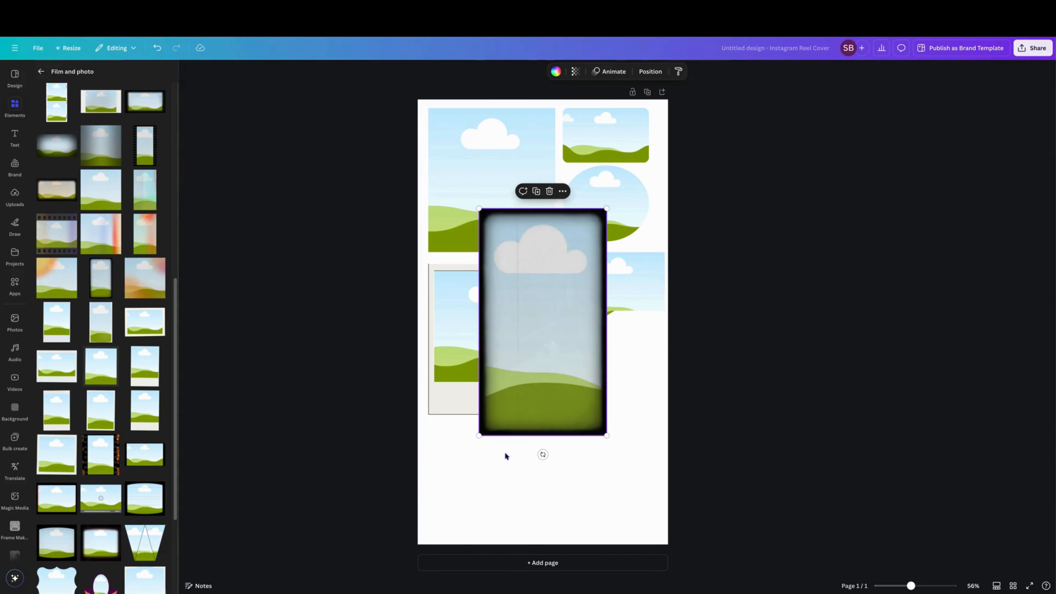
drag(479, 435, 528, 348)
drag(576, 255, 618, 371)
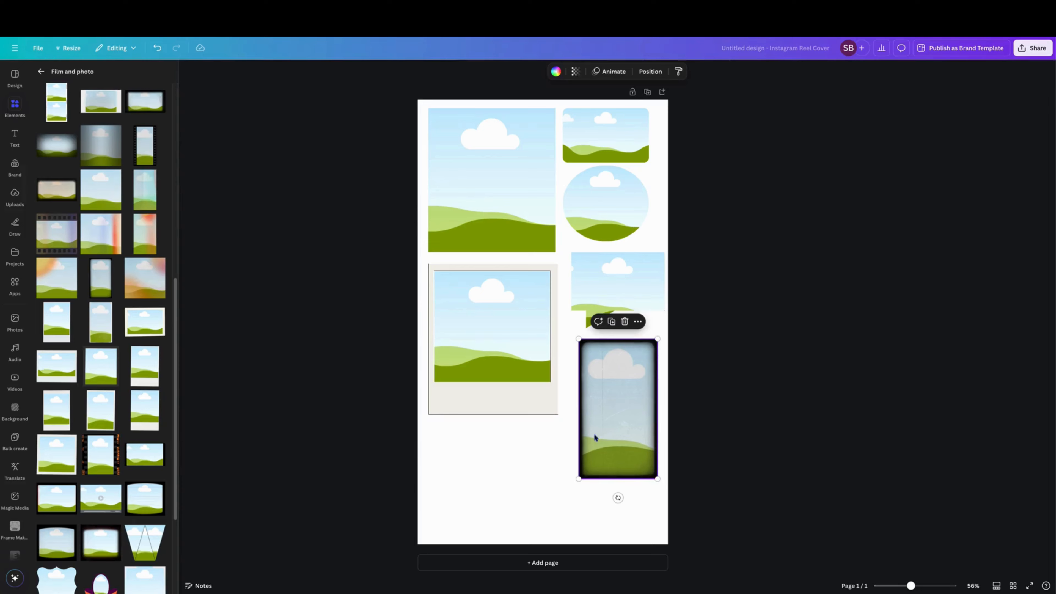
drag(578, 480, 607, 412)
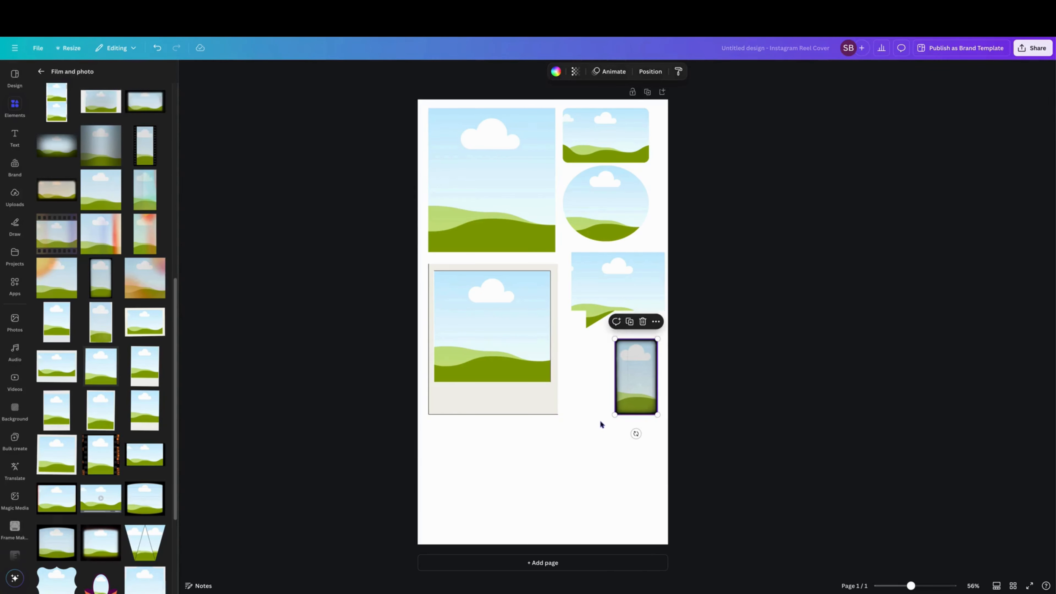
- Browse the Paper and Blob collections of the frame library
click(42, 71)
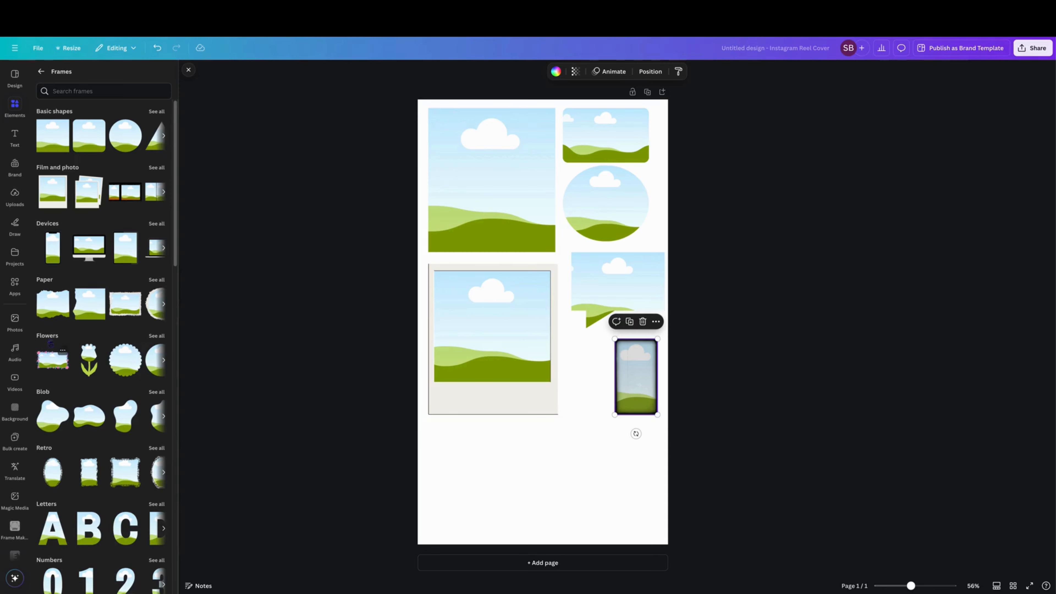
click(46, 280)
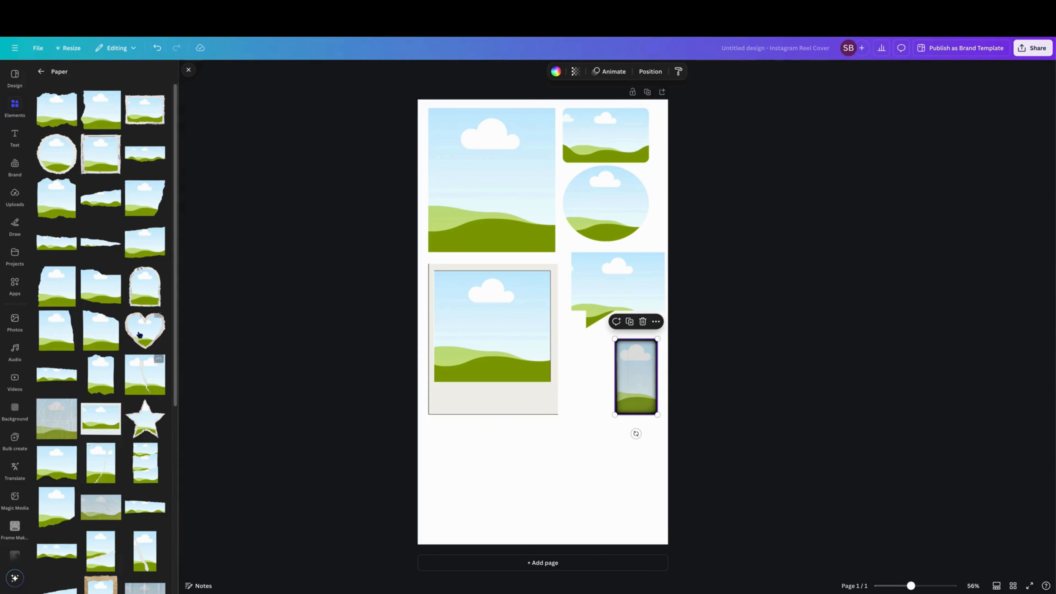
click(41, 71)
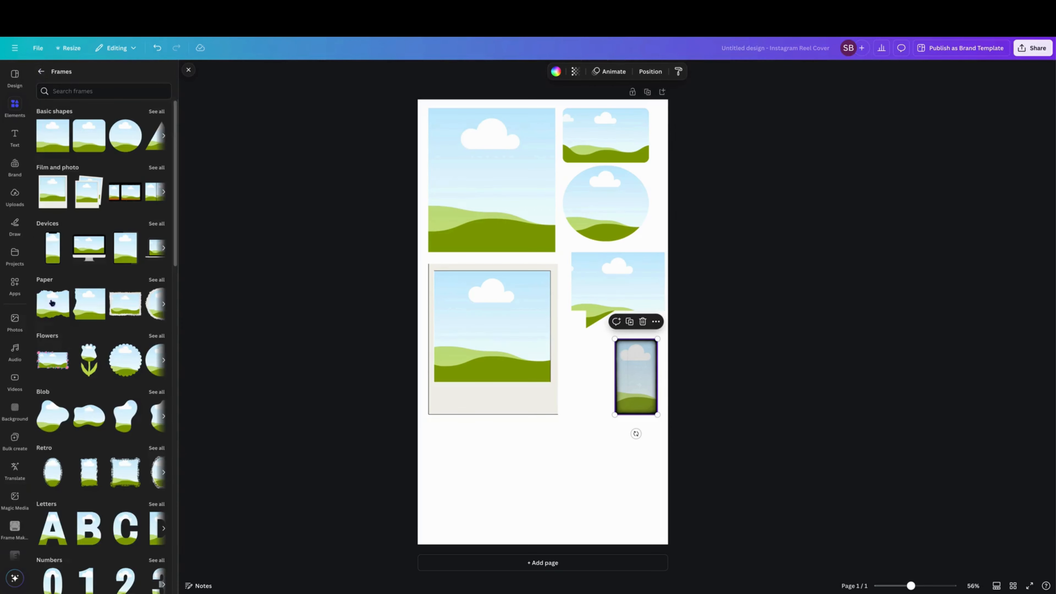
click(42, 392)
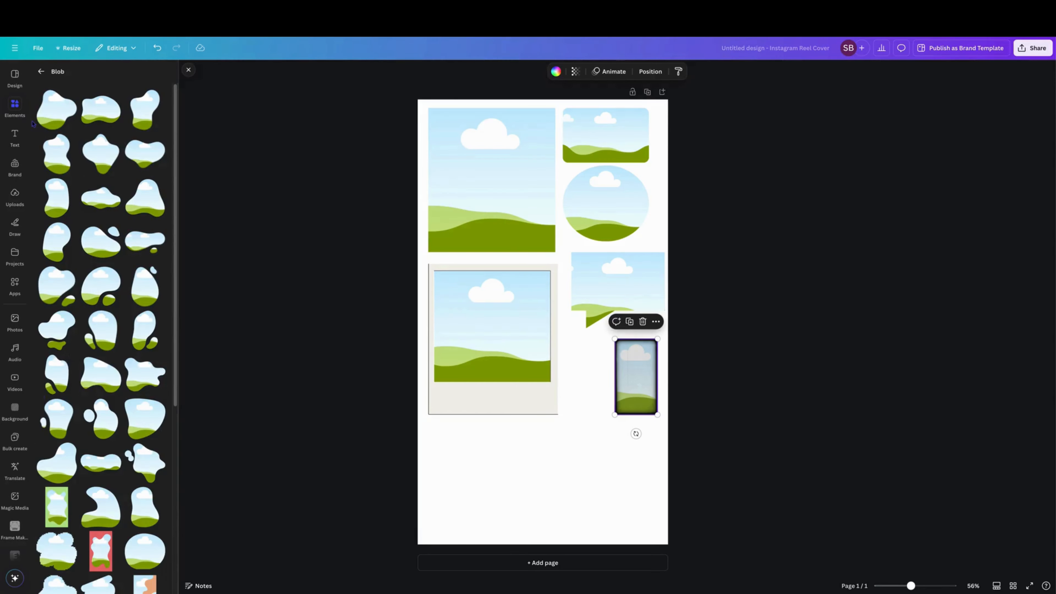
click(42, 71)
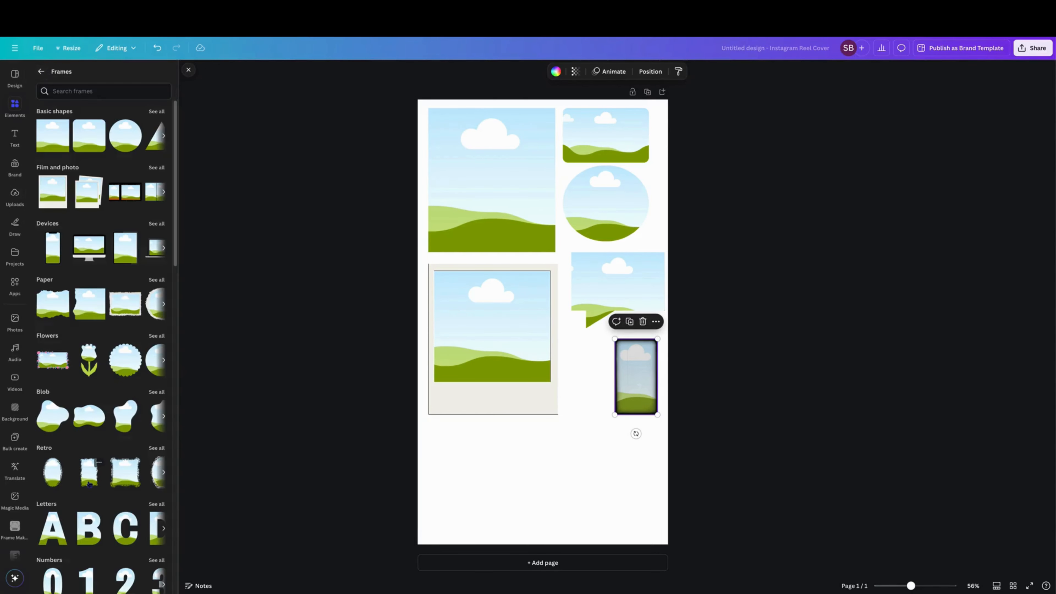
- Add the letter A frame, scale it down and place it beneath the polaroid frame near the page's lower left corner
click(49, 529)
mouse_move(480, 324)
mouse_down()
mouse_move(395, 330)
mouse_move(491, 329)
mouse_up()
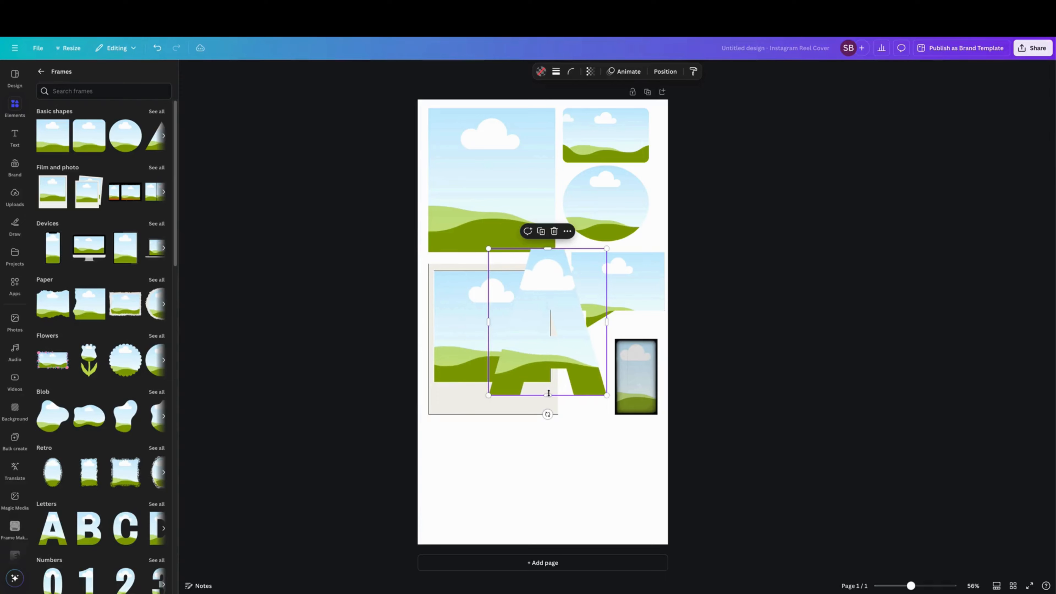
drag(549, 395, 488, 391)
drag(506, 454, 505, 434)
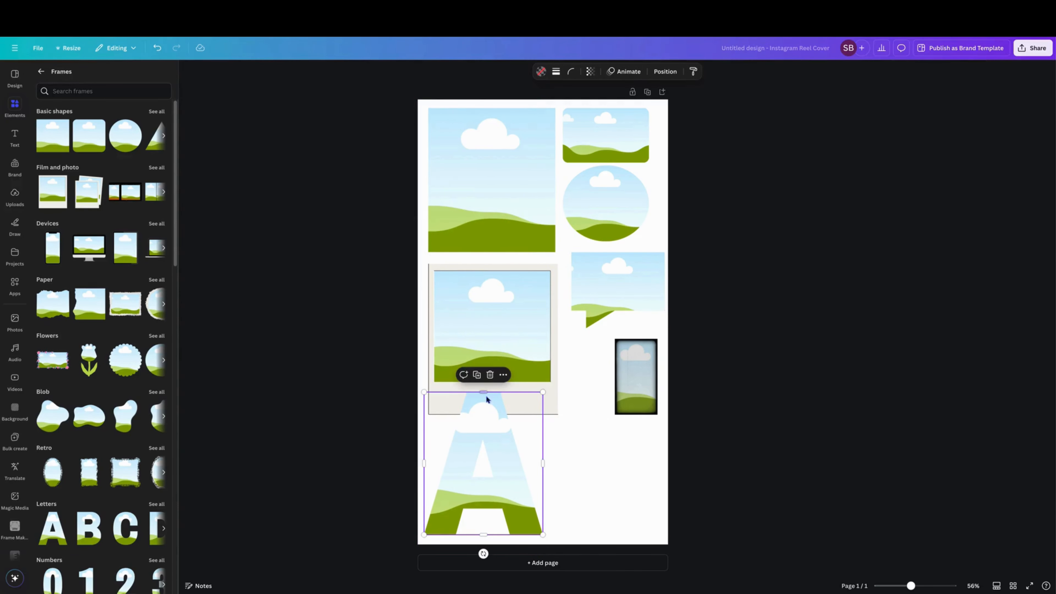
drag(533, 410, 517, 422)
drag(479, 469, 483, 468)
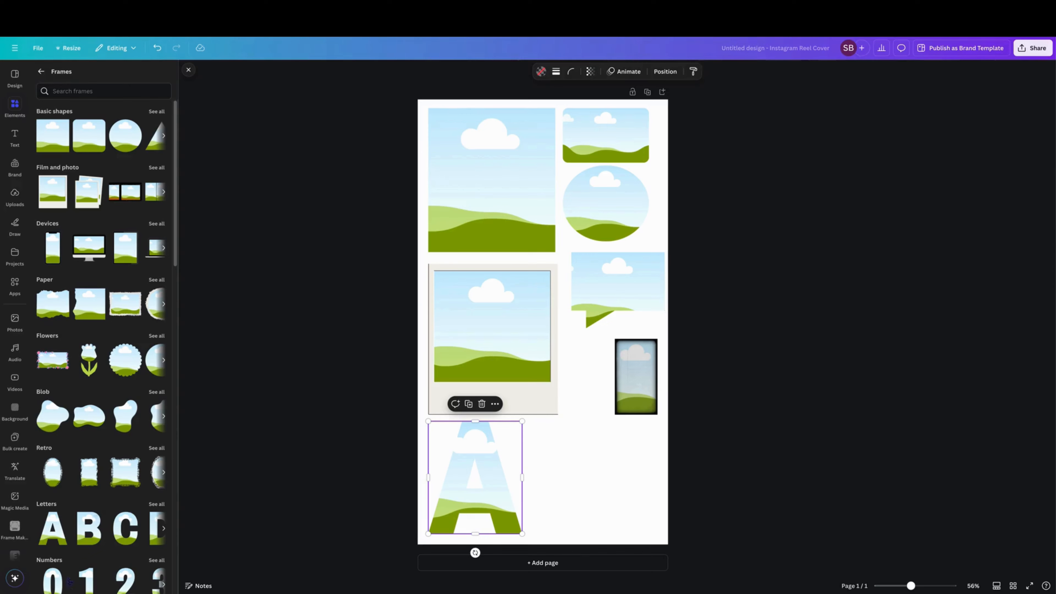
- Add the number 1 frame, widen it slightly, scale it down and place it beneath the film texture frame, level with the letter A
click(85, 587)
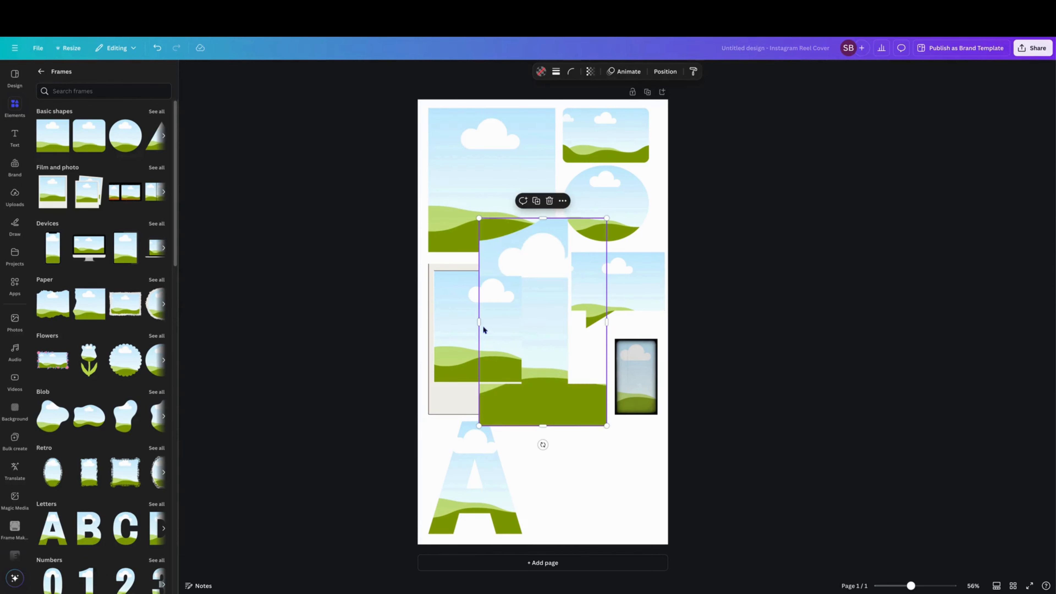
mouse_move(480, 321)
mouse_down()
mouse_move(420, 322)
mouse_move(464, 322)
mouse_up()
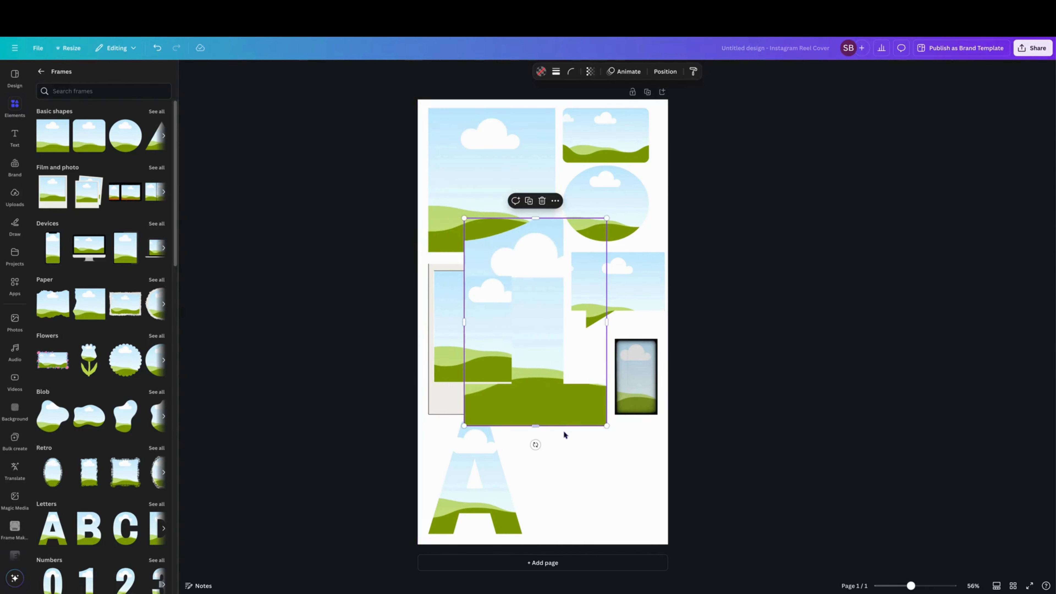
drag(537, 425, 561, 347)
drag(517, 273, 603, 465)
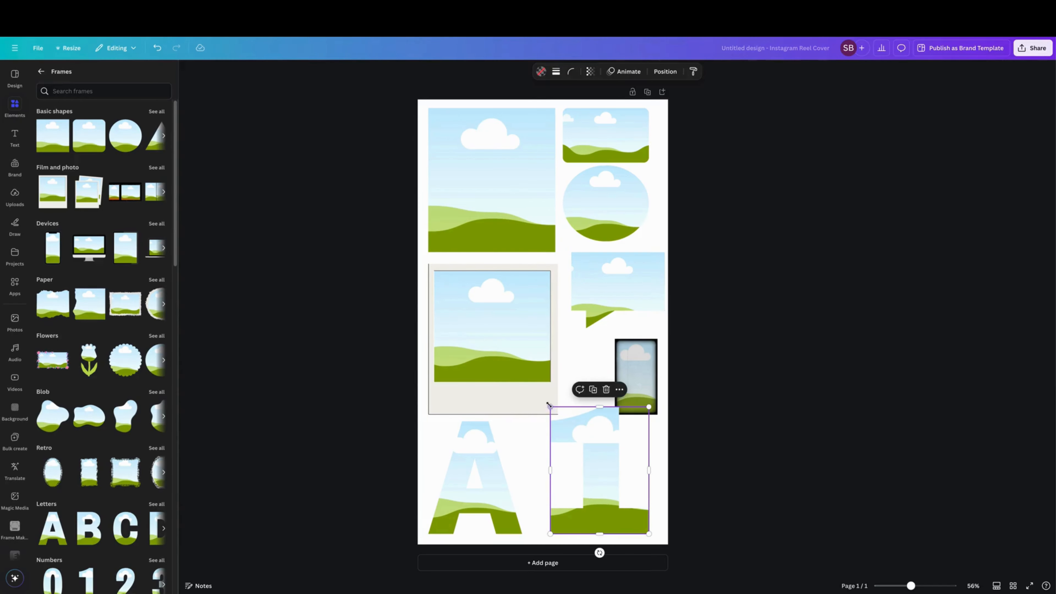
drag(559, 428, 576, 450)
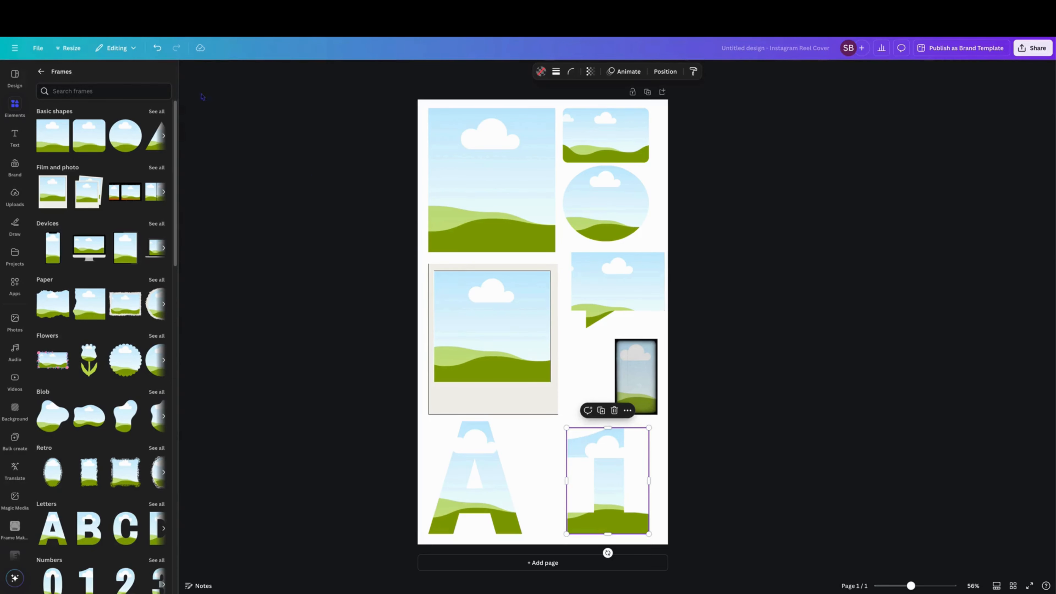
- Fill the large frame with the Tech stock video of a woman with headphones lying on grass
click(16, 105)
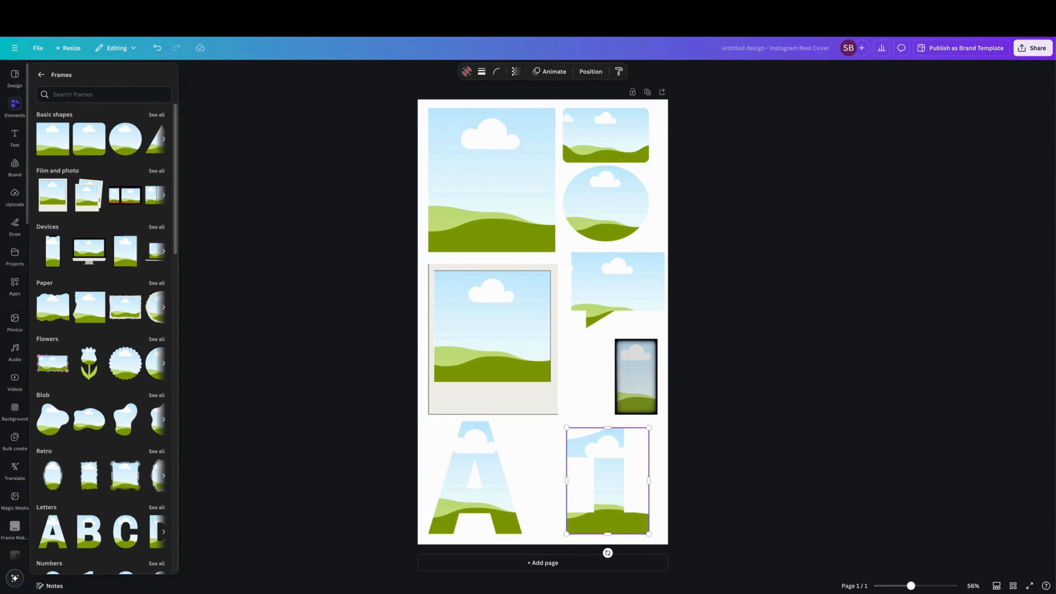
click(40, 75)
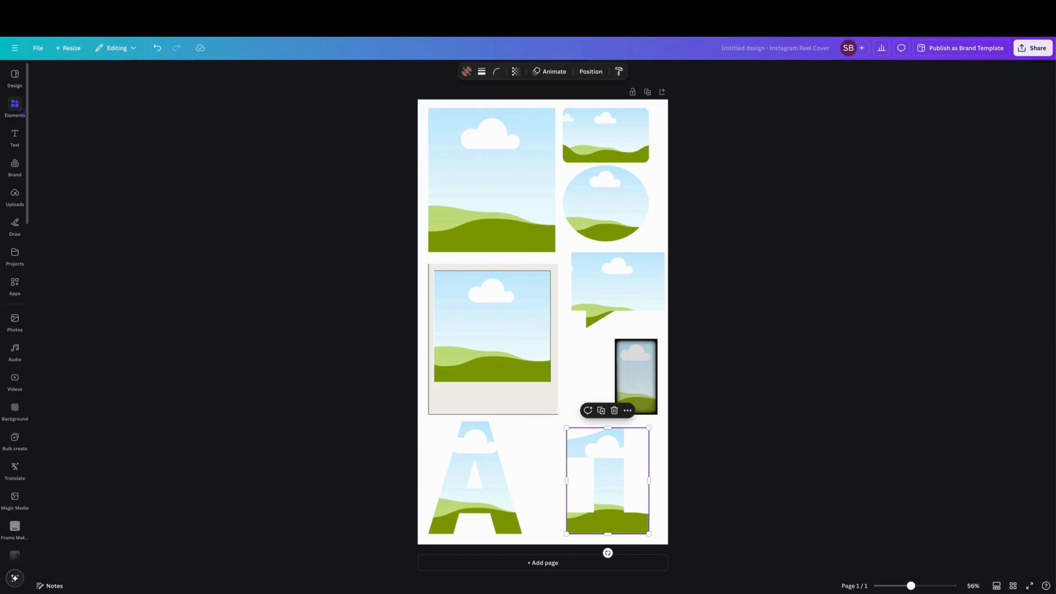
mouse_move(15, 106)
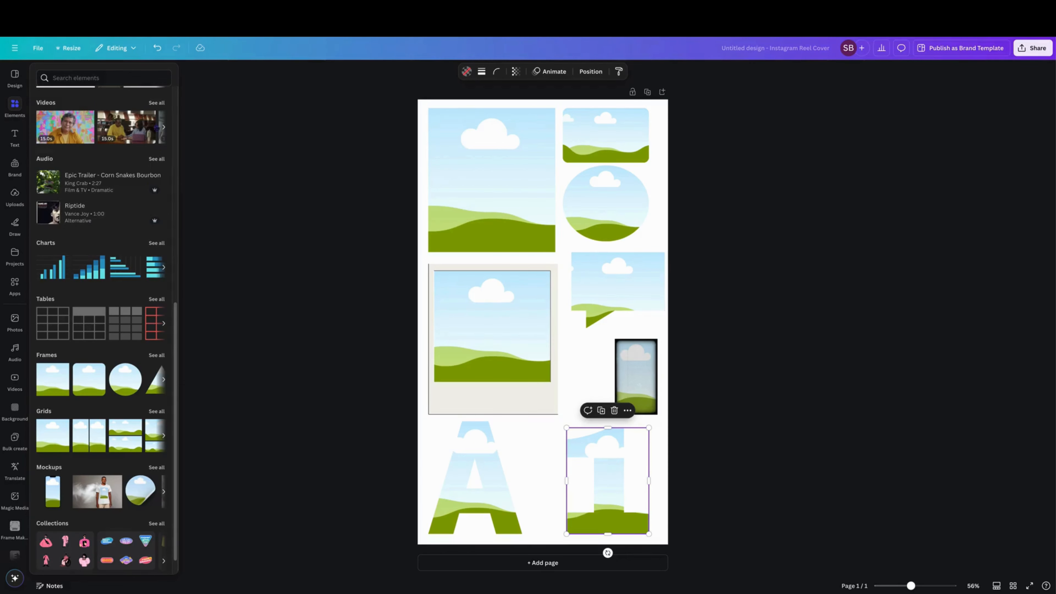
click(157, 103)
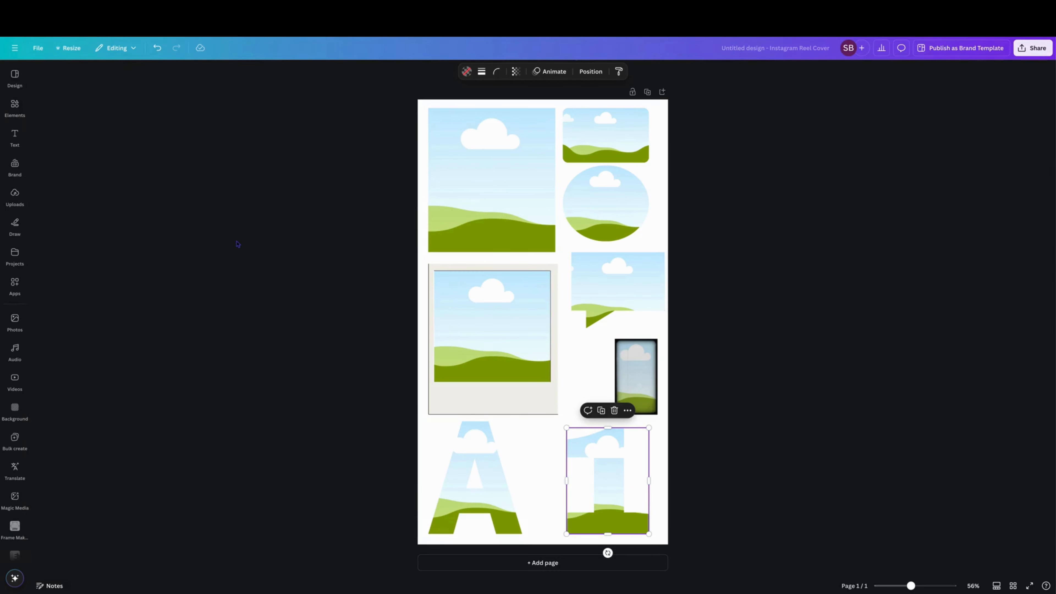
click(15, 105)
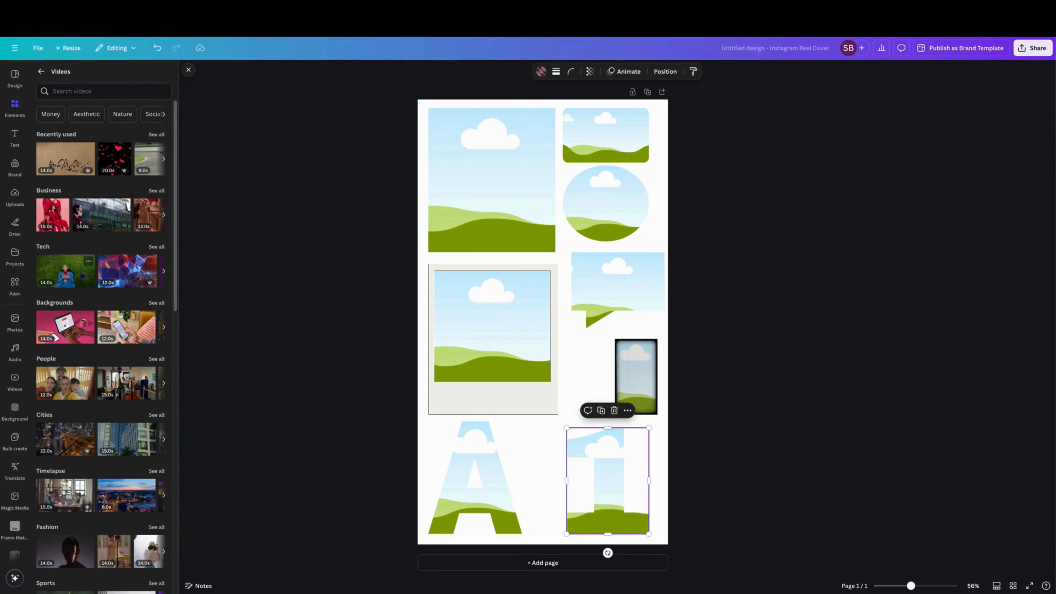
click(65, 271)
drag(577, 331, 535, 234)
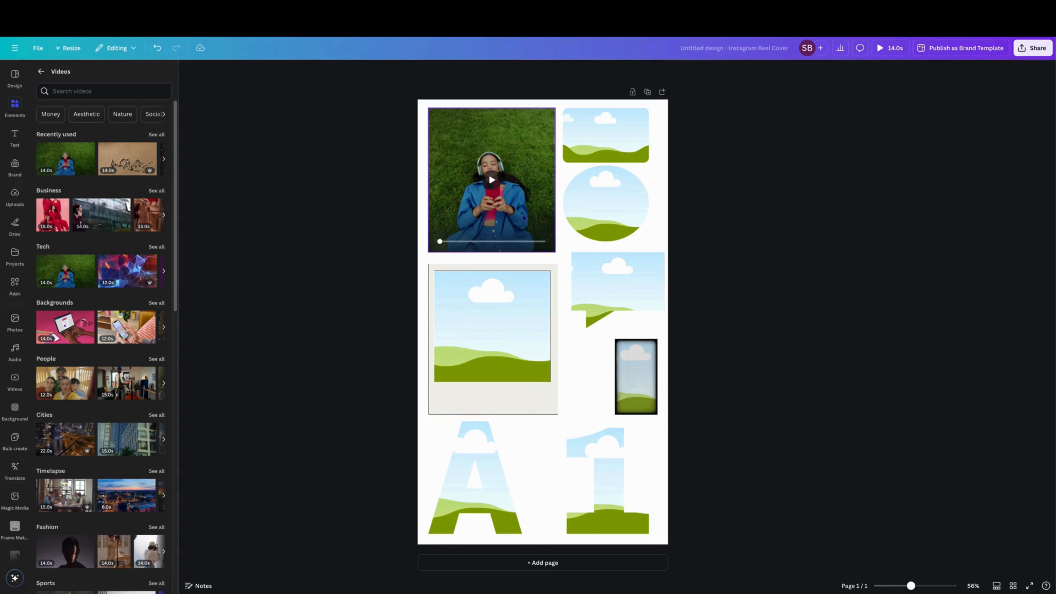
- Enlarge the video inside the large frame and reposition it so the woman is centred in the crop
double_click(524, 220)
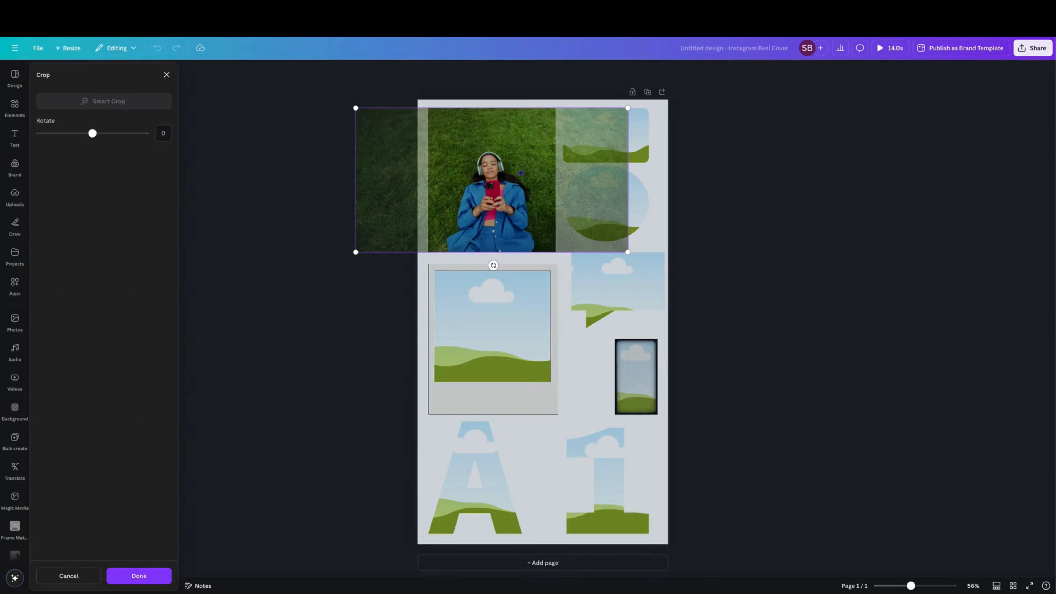
mouse_move(540, 172)
mouse_down()
mouse_move(591, 176)
mouse_move(472, 178)
mouse_move(550, 181)
mouse_move(532, 191)
mouse_up()
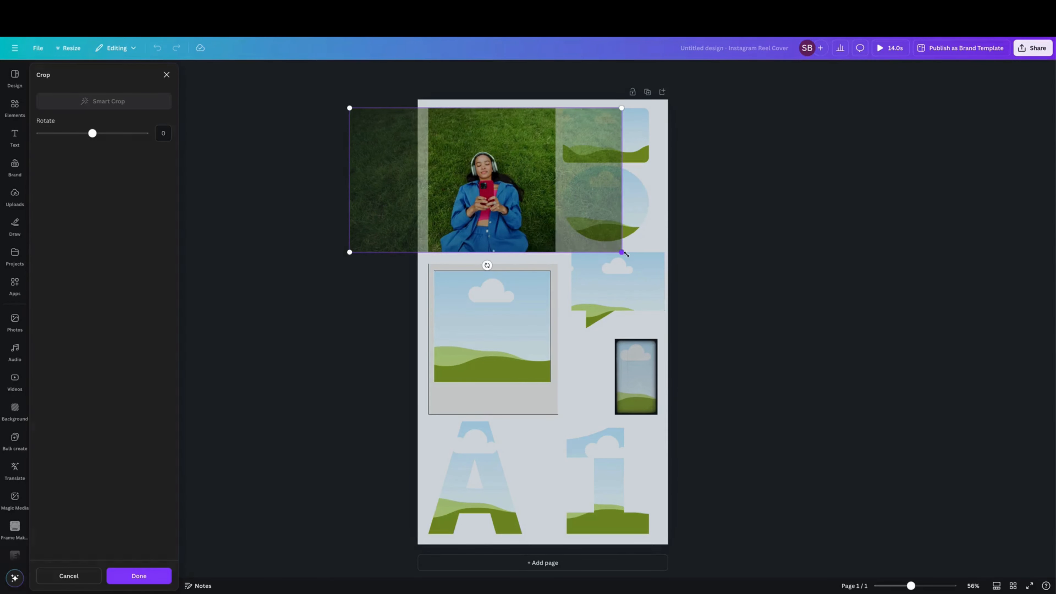
drag(621, 252, 736, 309)
drag(626, 286, 580, 271)
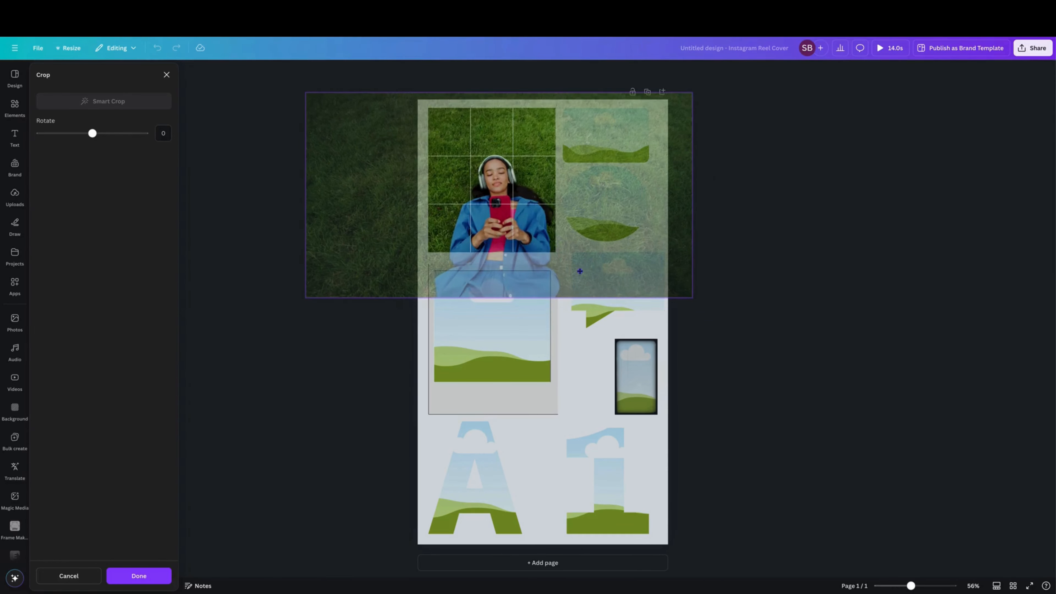
click(797, 268)
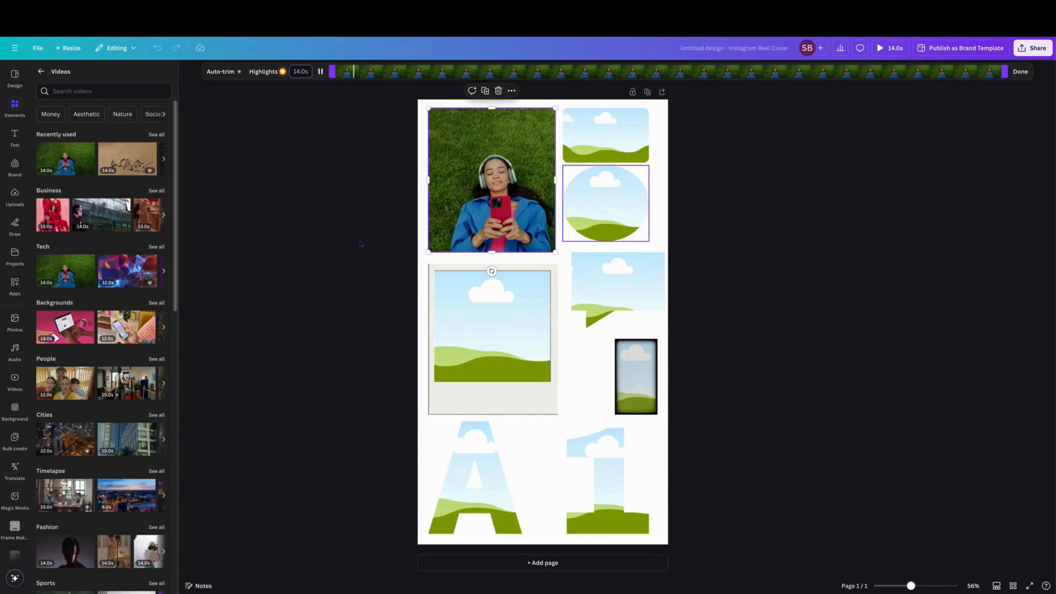
- Fill the polaroid frame with the trending stock photo of a woman framing her face with her hands
click(42, 71)
scroll(134, 218, down, 5)
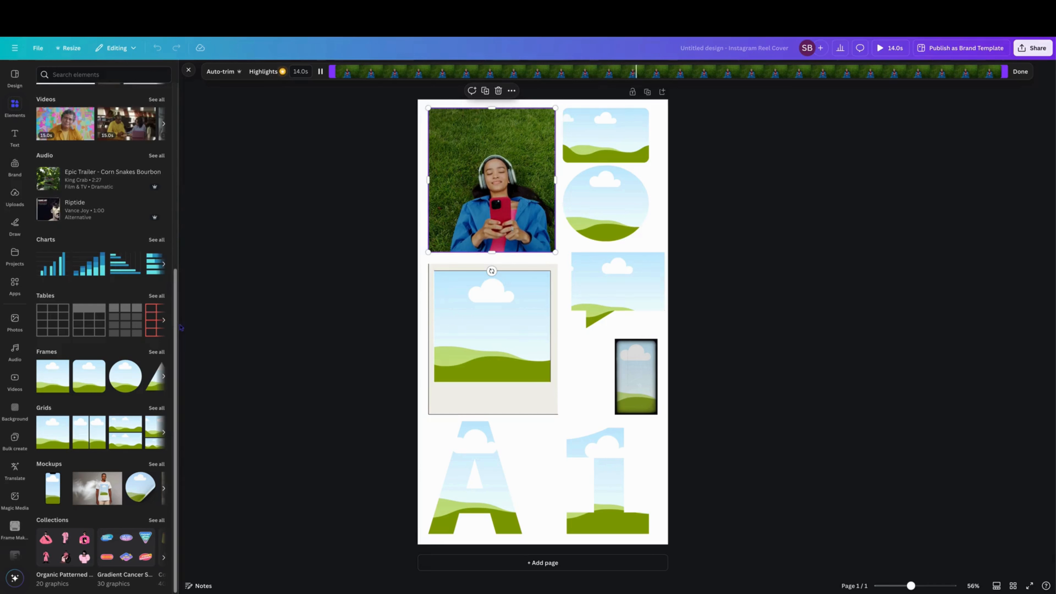
drag(181, 327, 176, 184)
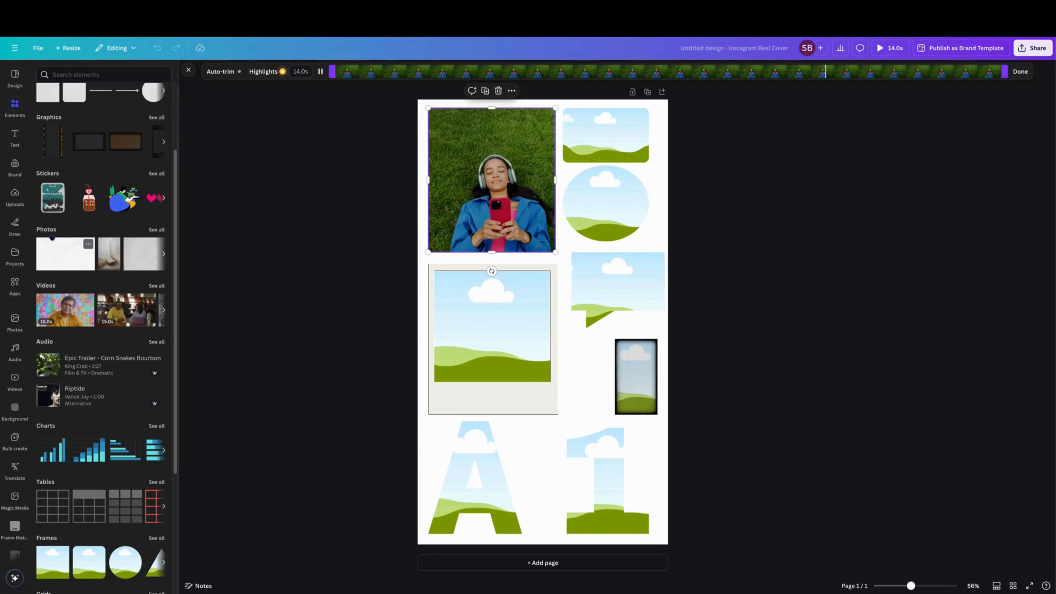
click(157, 230)
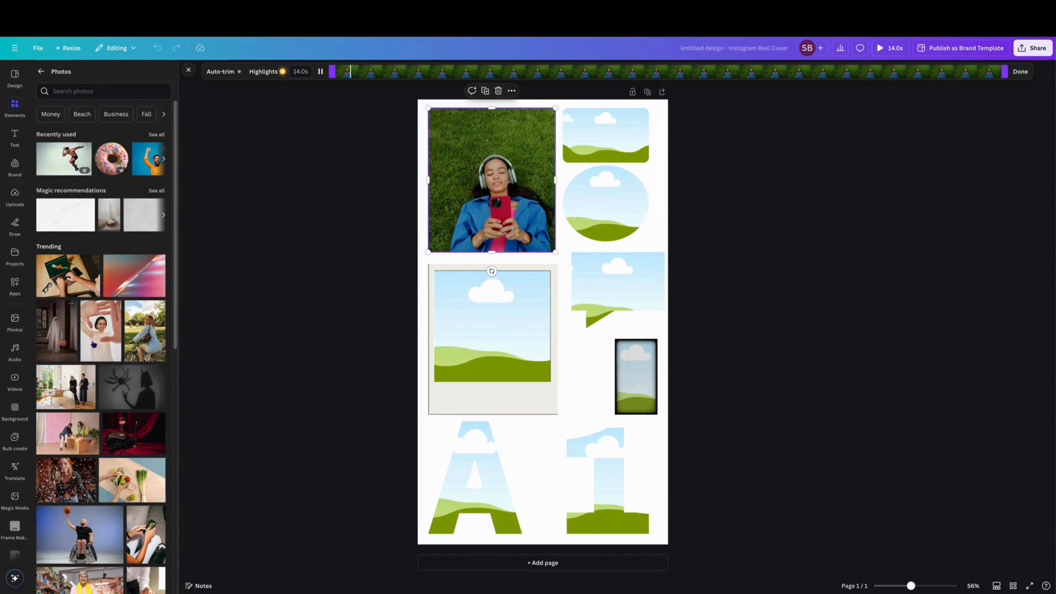
drag(100, 336, 491, 328)
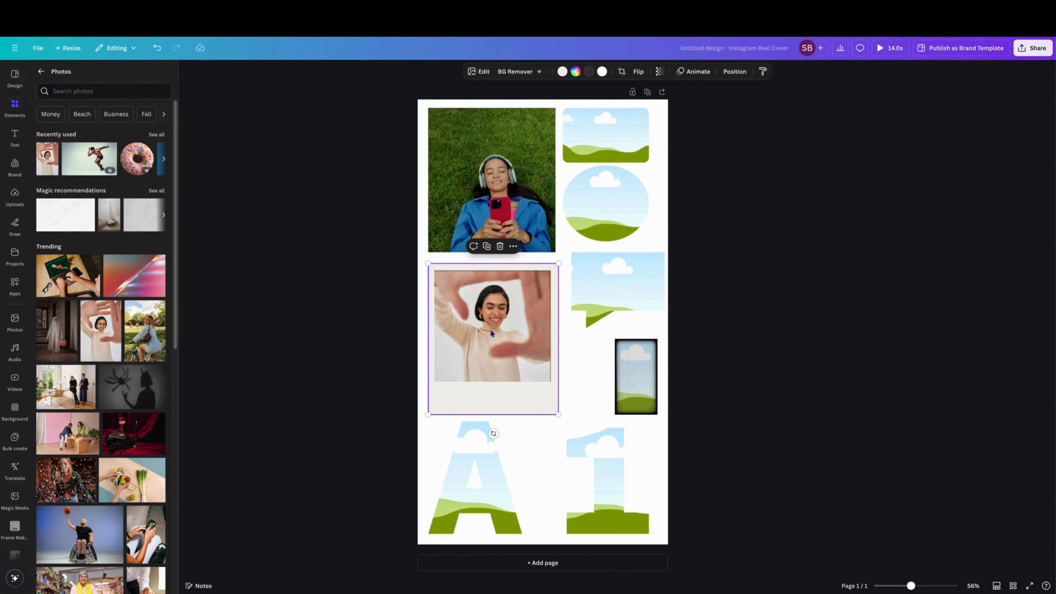
- Enlarge the photo inside the polaroid frame and reposition it as a close-up of the woman's face
double_click(491, 332)
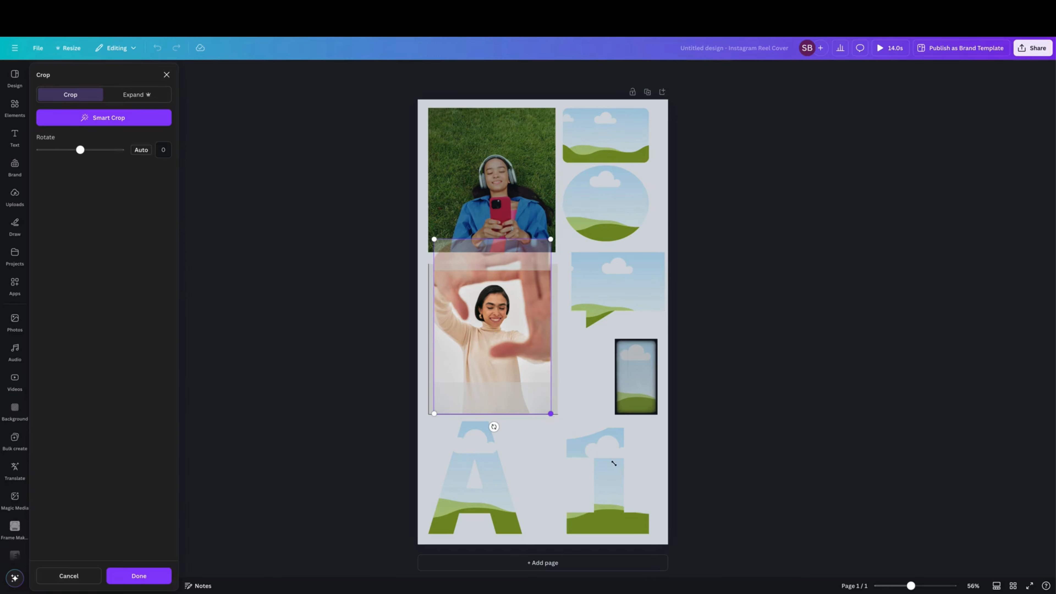
drag(614, 463, 752, 564)
drag(643, 460, 561, 398)
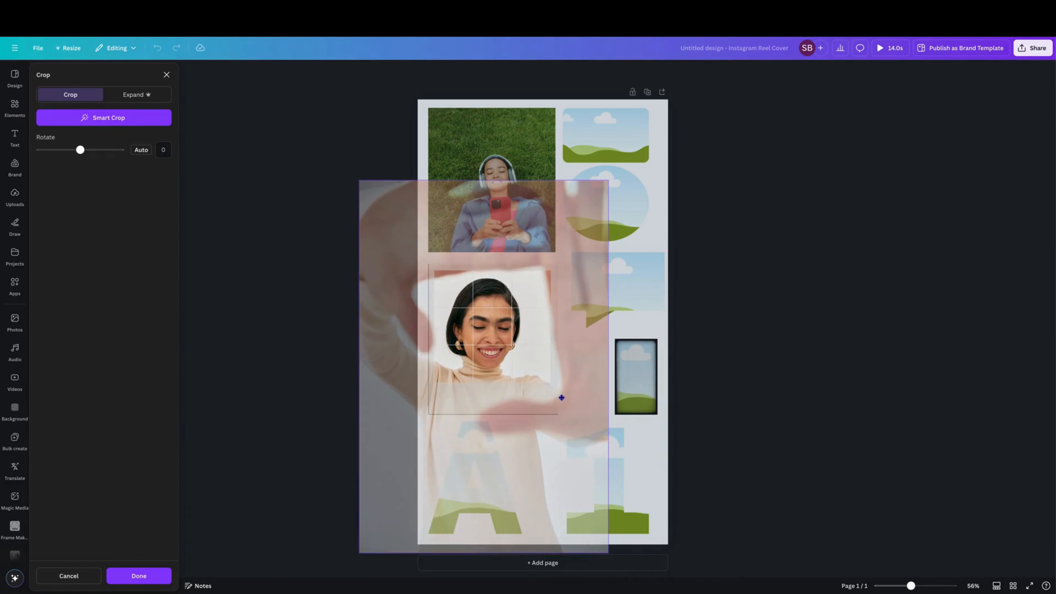
click(836, 412)
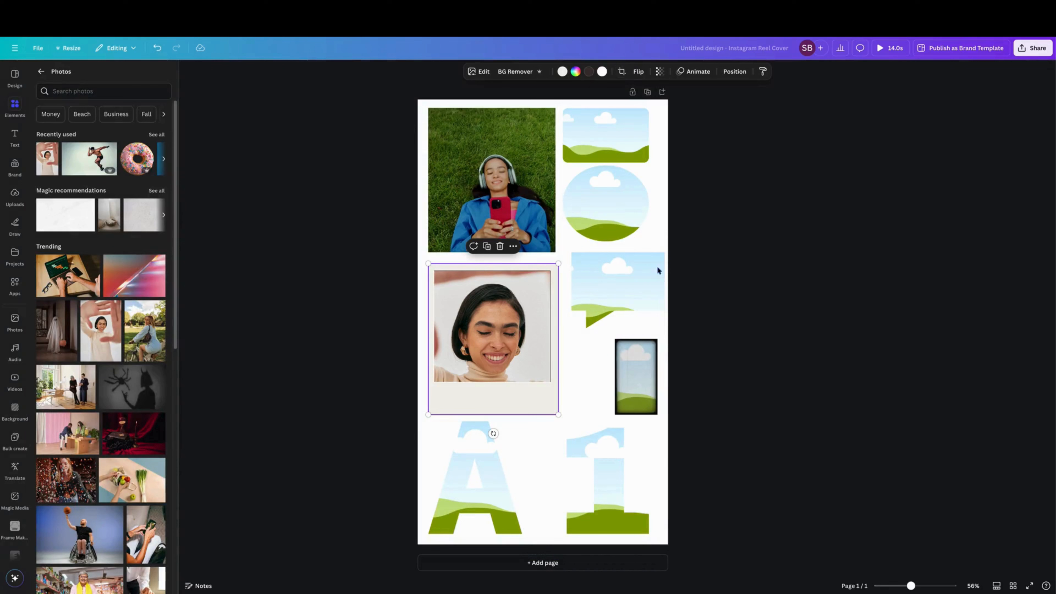
- Fill the oval frame with the photo of two people at a desk by a pink wall and the rounded frame with the wheelchair basketball photo
click(84, 440)
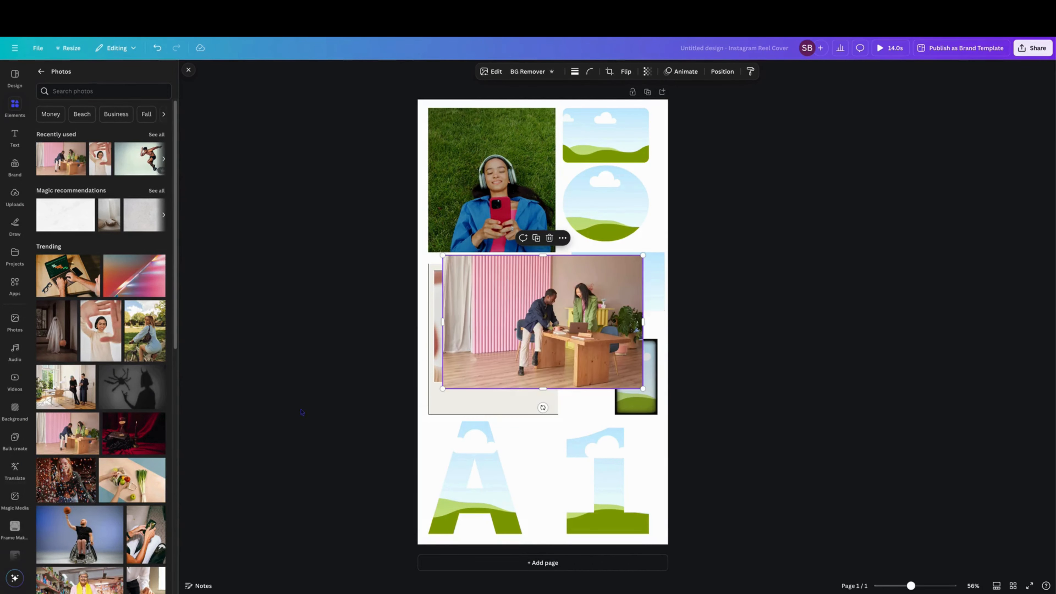
drag(543, 323, 582, 233)
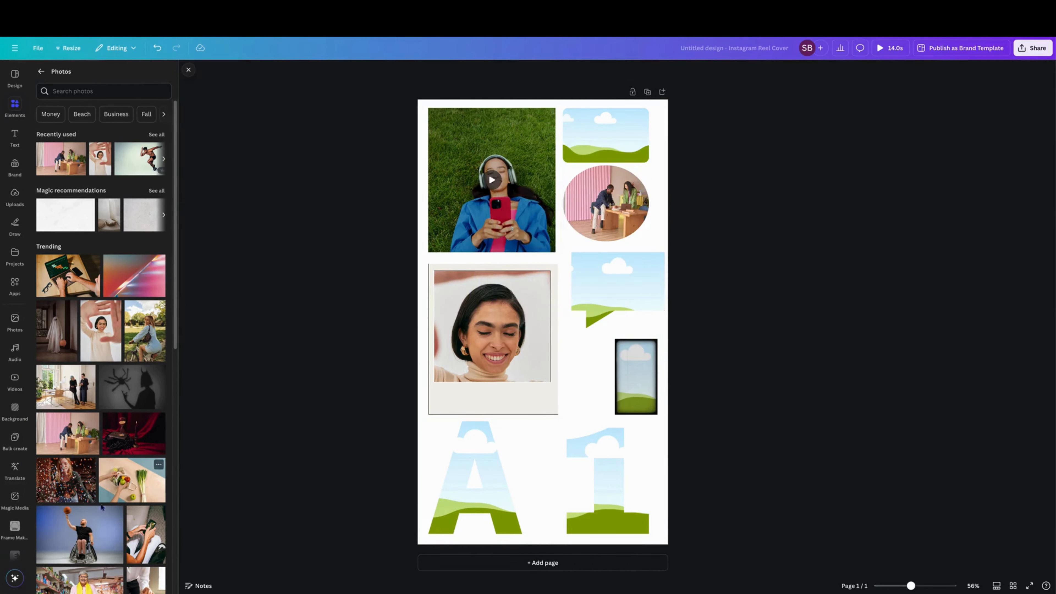
click(116, 513)
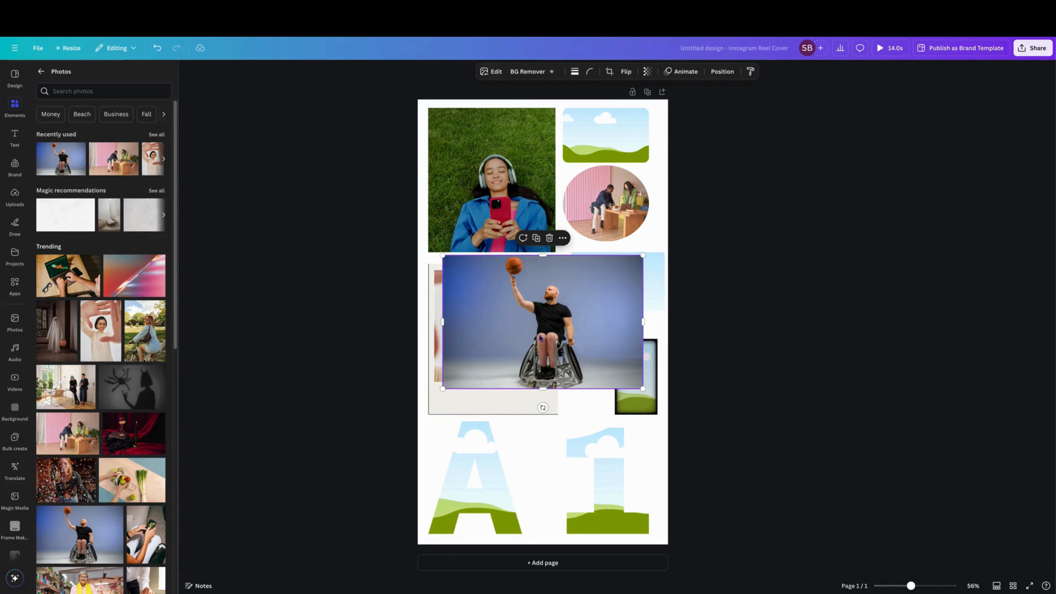
drag(541, 338, 609, 150)
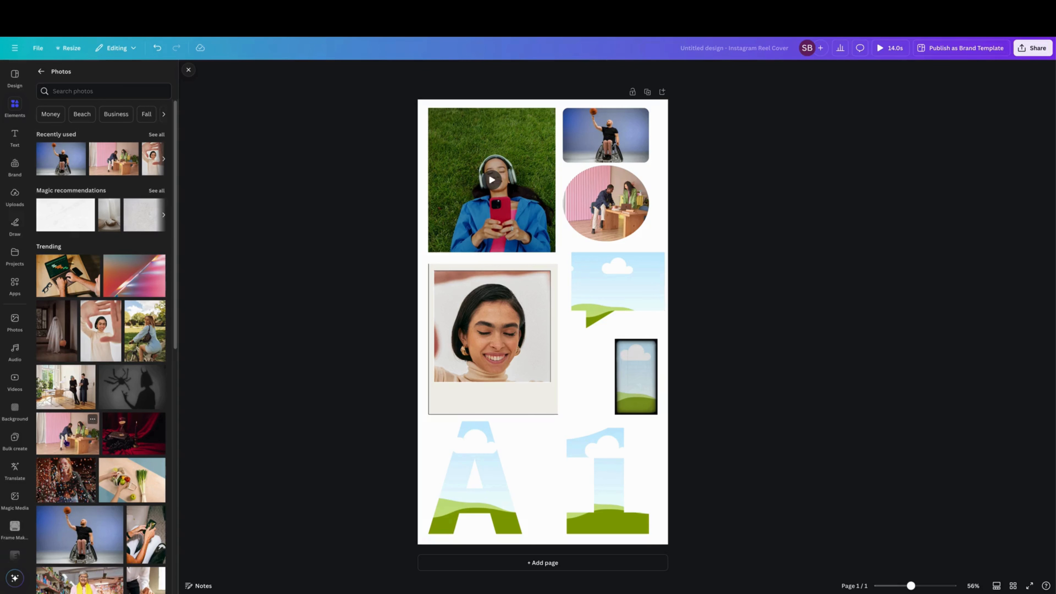
- Fill the film texture frame with the photo of two people standing in a bright room, positioned so both people show
click(88, 371)
drag(542, 316, 618, 392)
click(739, 416)
double_click(636, 398)
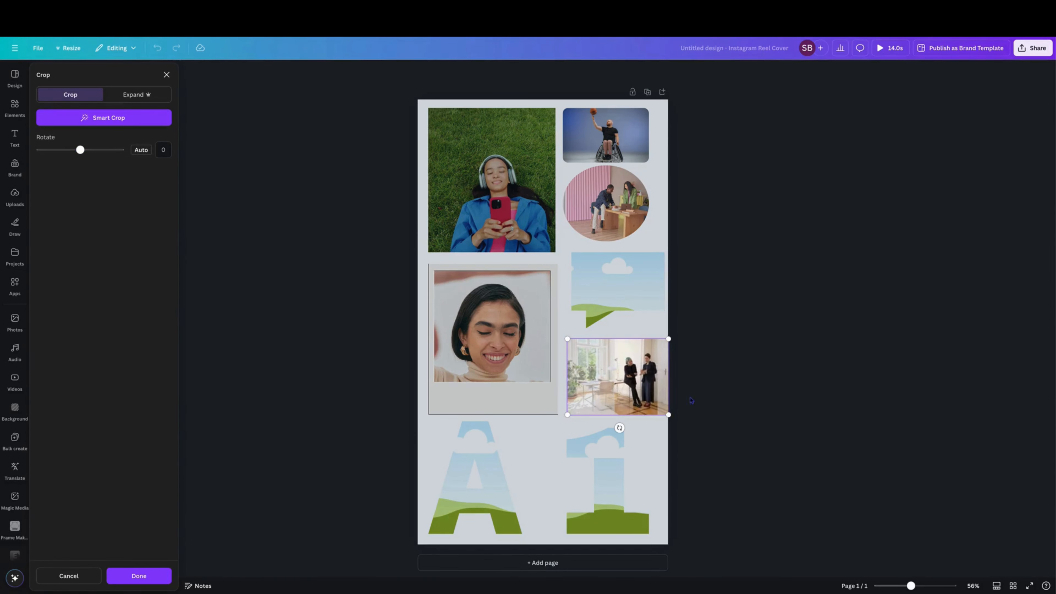
click(773, 403)
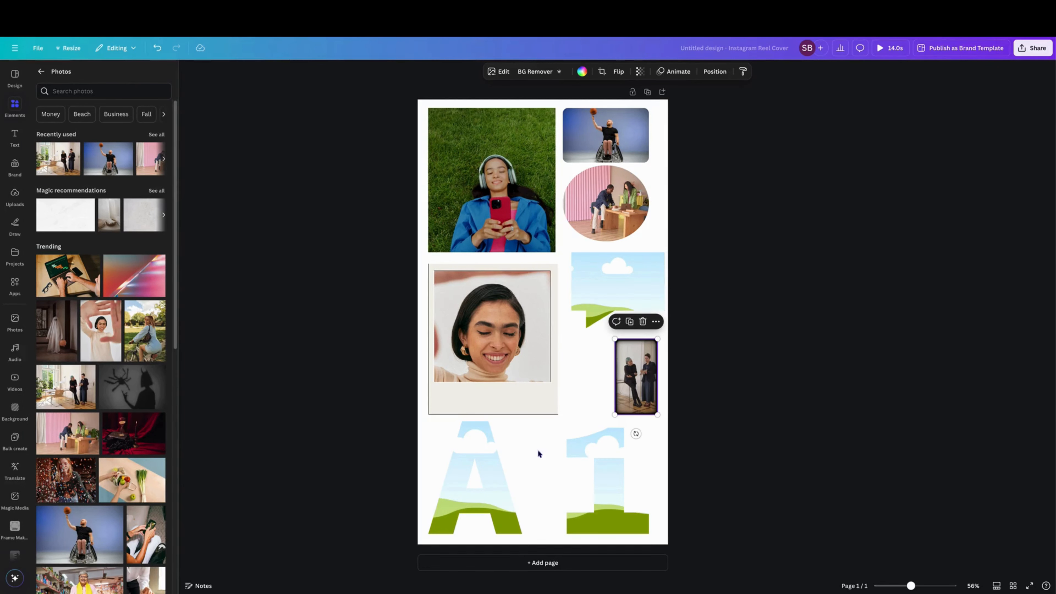
- Fill the letter A frame with the red-jacket photo against blue sky and the number 1 frame with the sunlit hall photo
scroll(95, 517, down, 5)
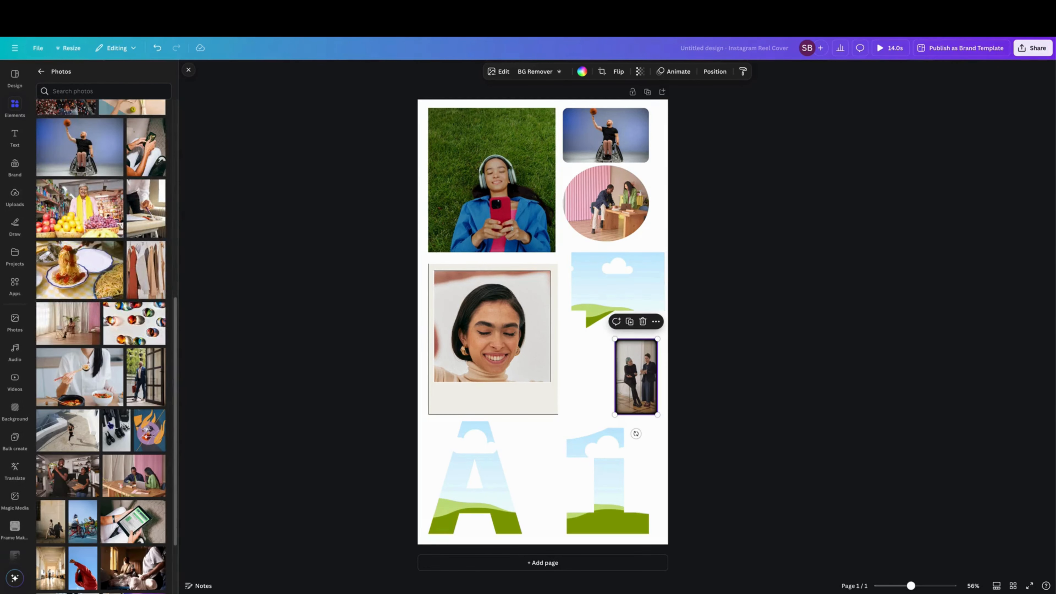
drag(83, 568, 511, 473)
drag(51, 569, 599, 480)
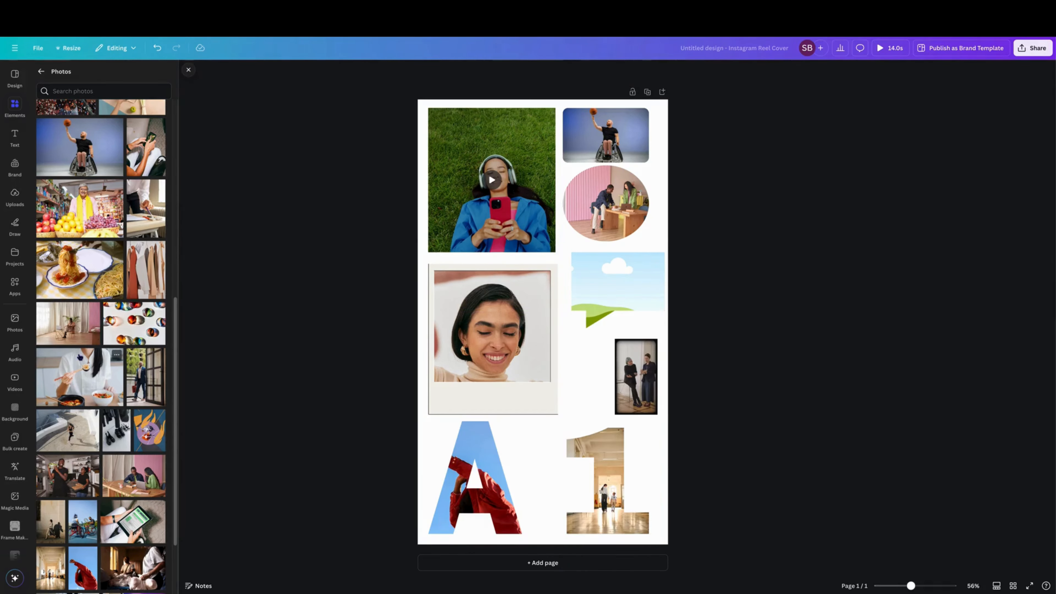
- Fill the remaining empty angular frame with the photo of the man seated by a plant, enlarged and repositioned to centre him
click(75, 323)
drag(515, 354, 604, 302)
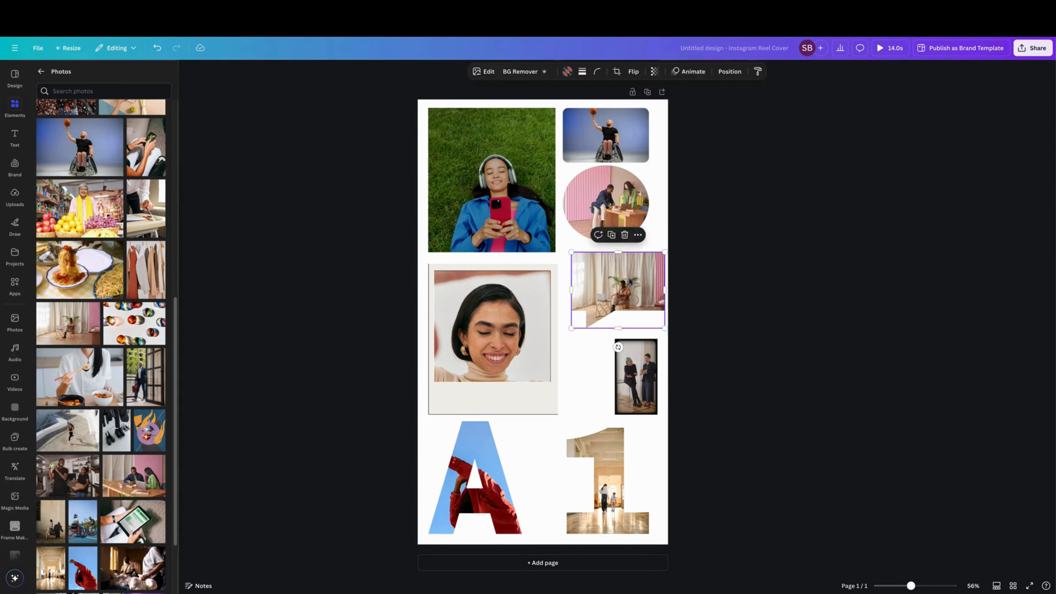
double_click(630, 283)
drag(674, 327, 789, 448)
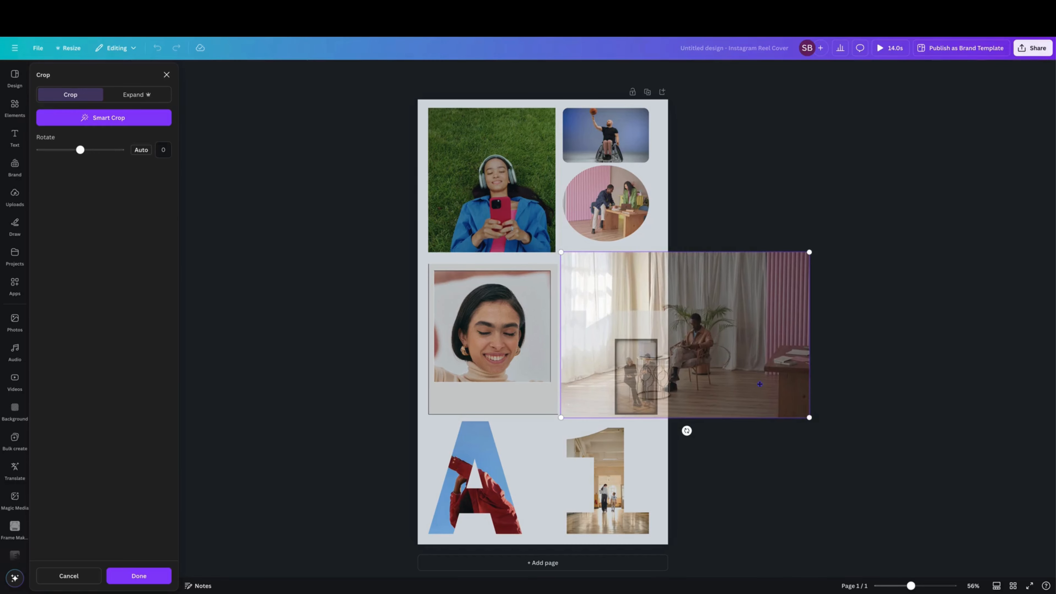
drag(750, 379, 674, 338)
key(Return)
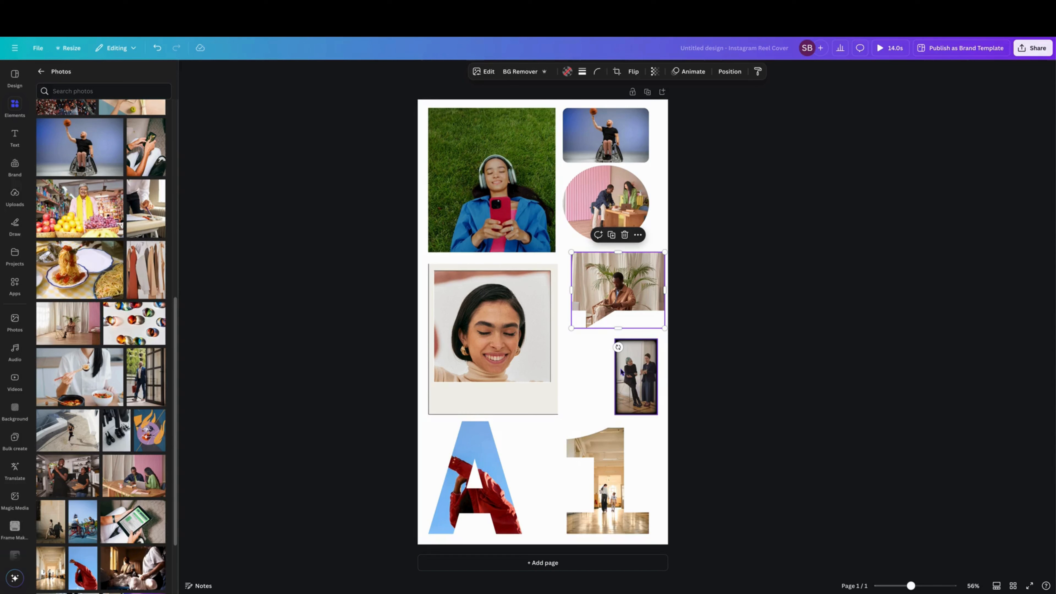
- Add a second blank page and open the Frame Maker app from an app search for "frame"
click(542, 563)
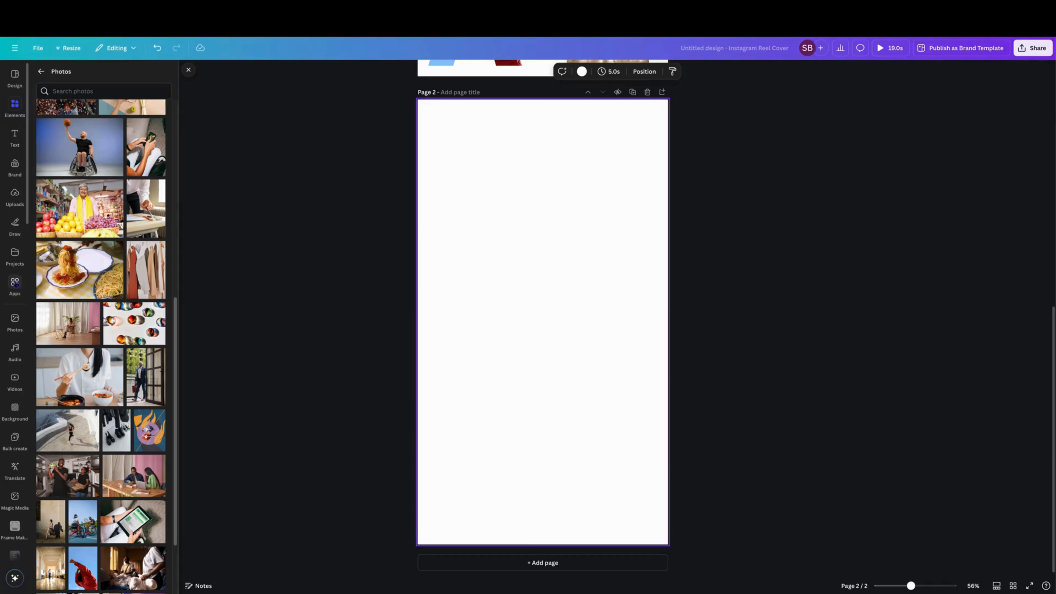
click(15, 285)
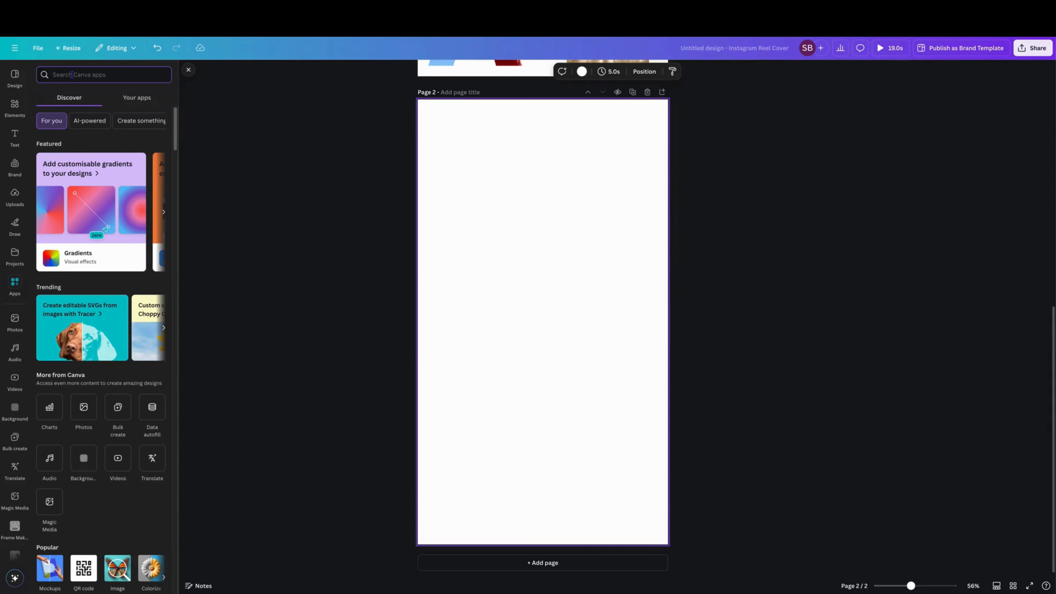
text(frame)
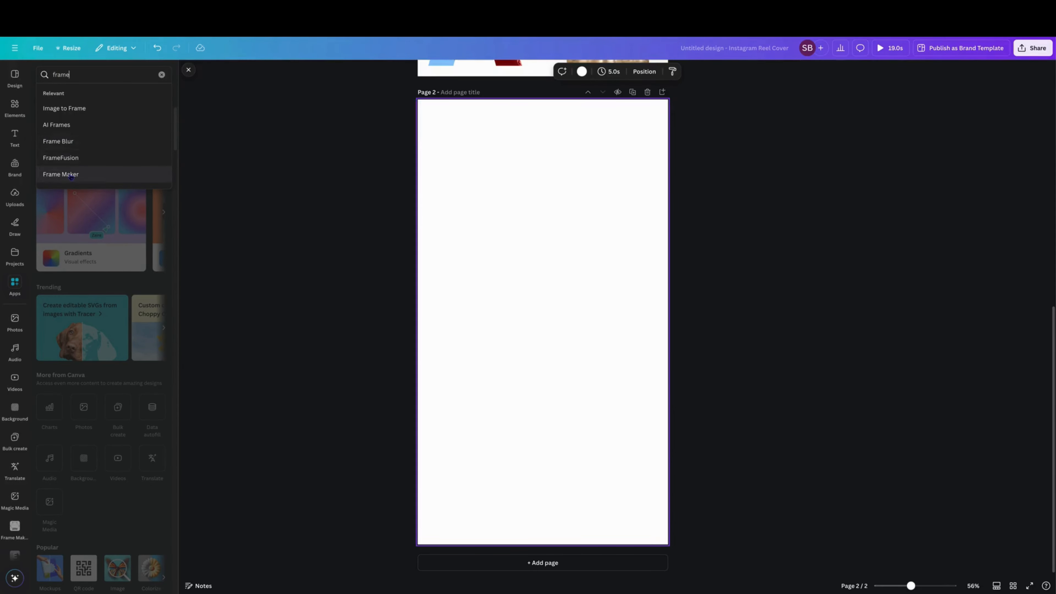
click(72, 177)
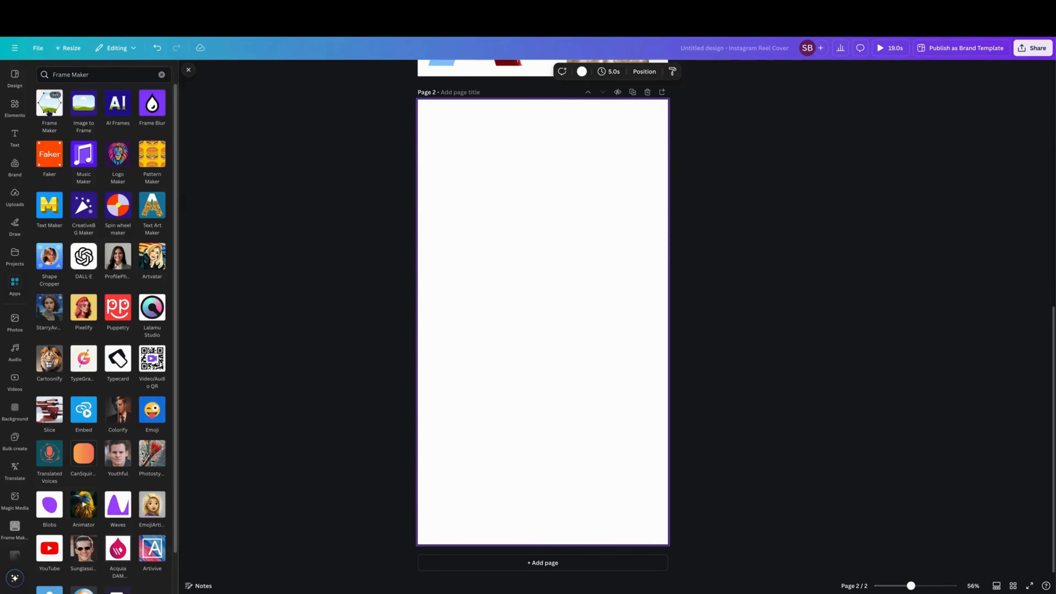
click(50, 106)
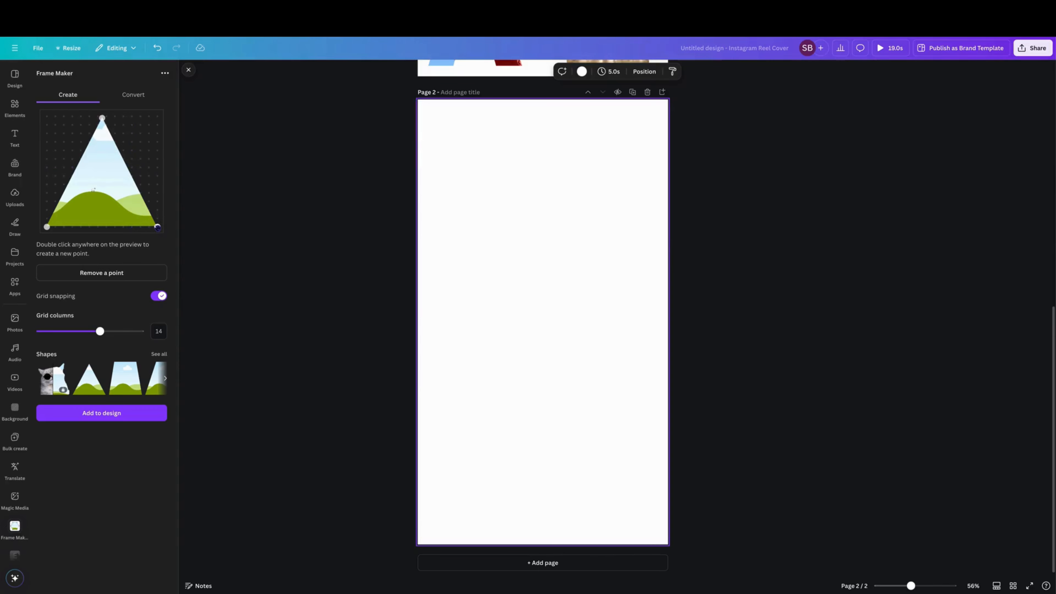
- Pull the two lower corners of the Frame Maker triangle inward and set the grid columns to 11, keeping grid snapping on
drag(157, 227, 146, 167)
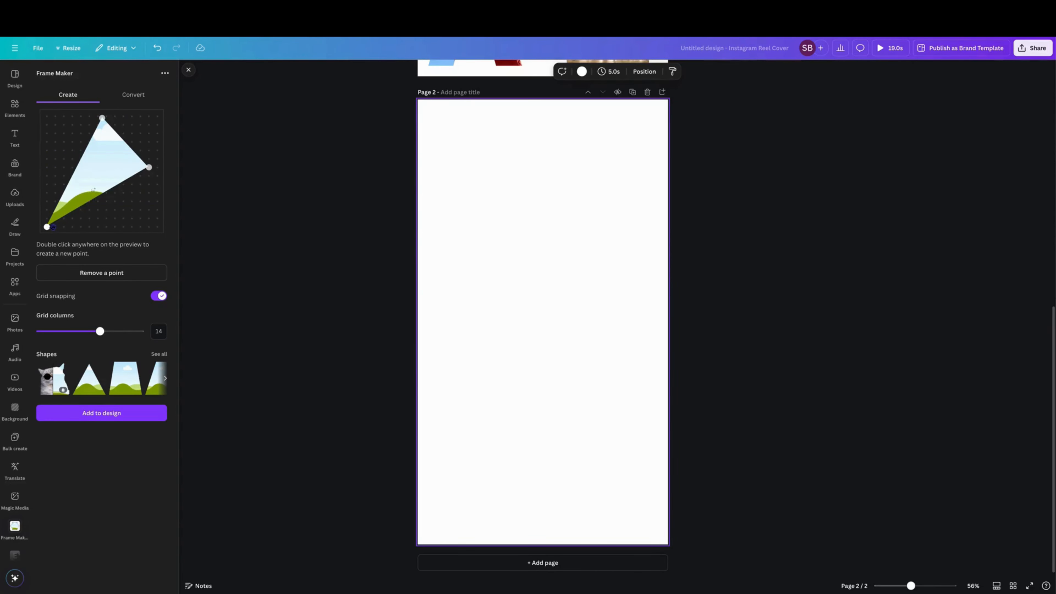
drag(46, 227, 89, 209)
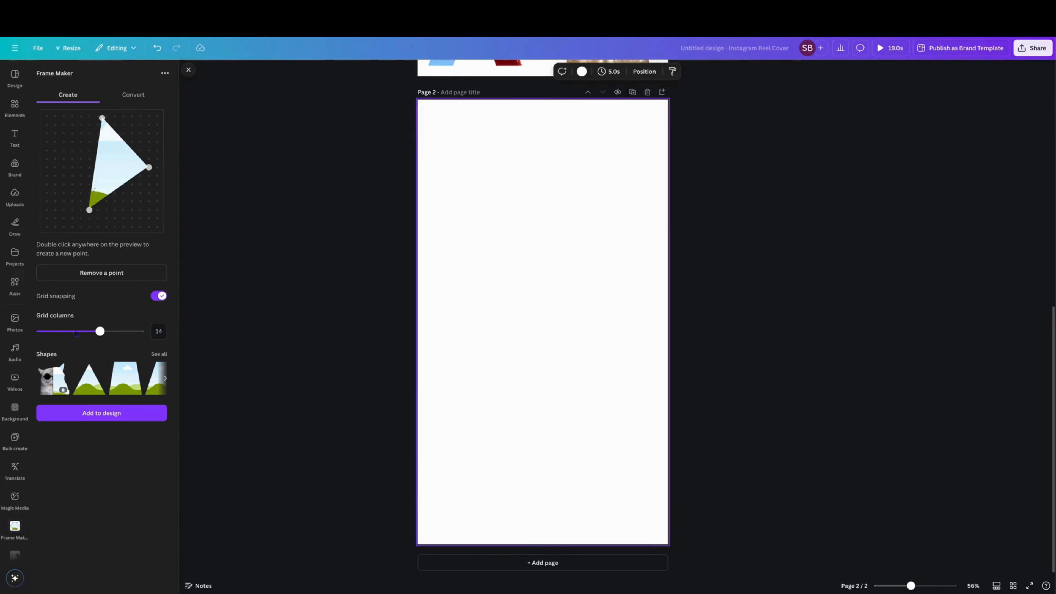
drag(100, 331, 81, 332)
click(160, 297)
click(159, 297)
click(132, 94)
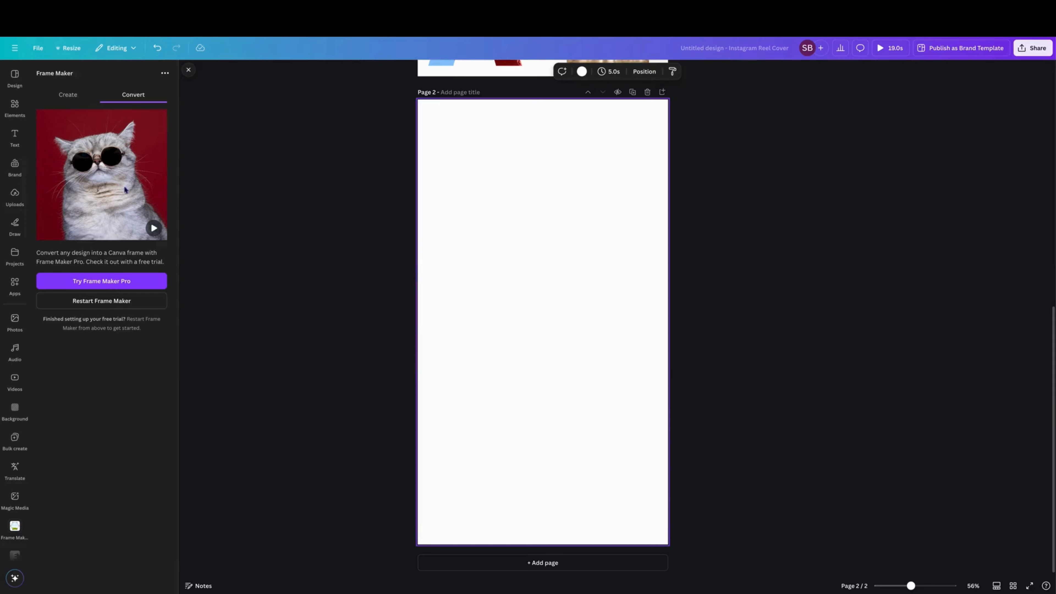
click(77, 95)
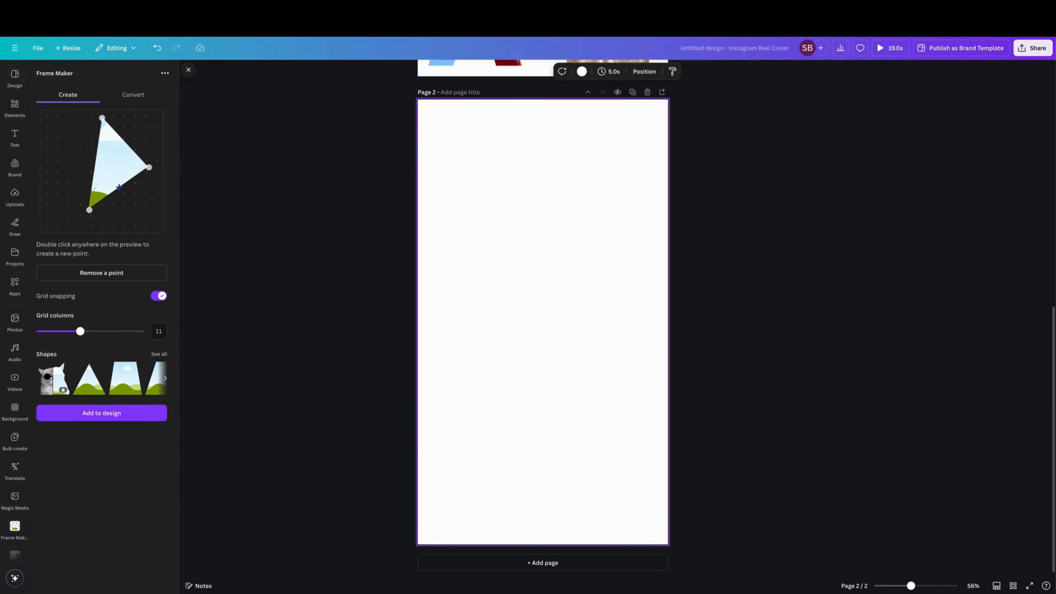
- Add a new point on each of the triangle's three sides and pull the two upper ones outward
double_click(120, 183)
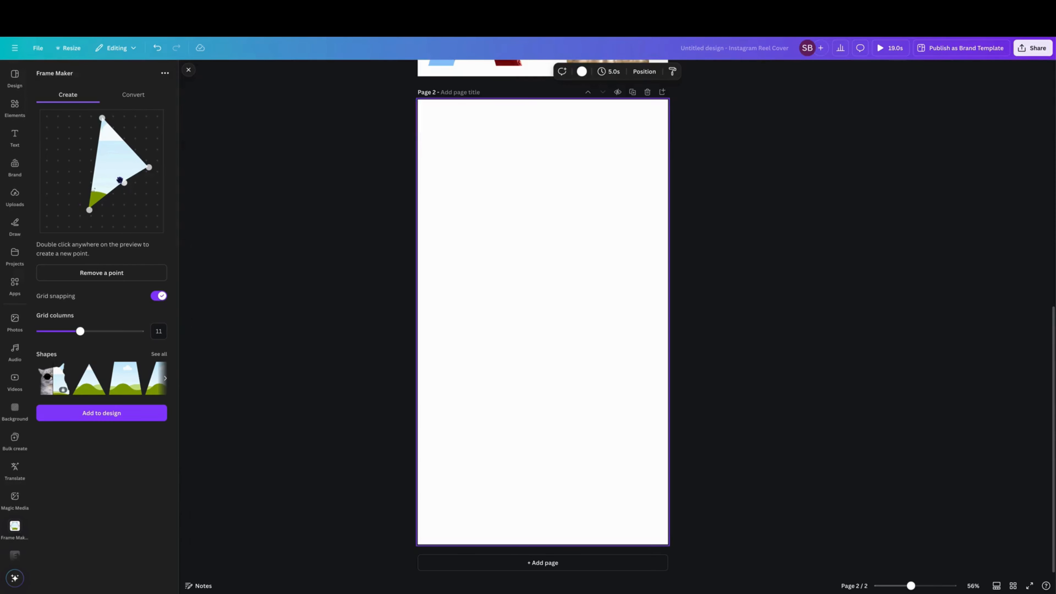
double_click(94, 163)
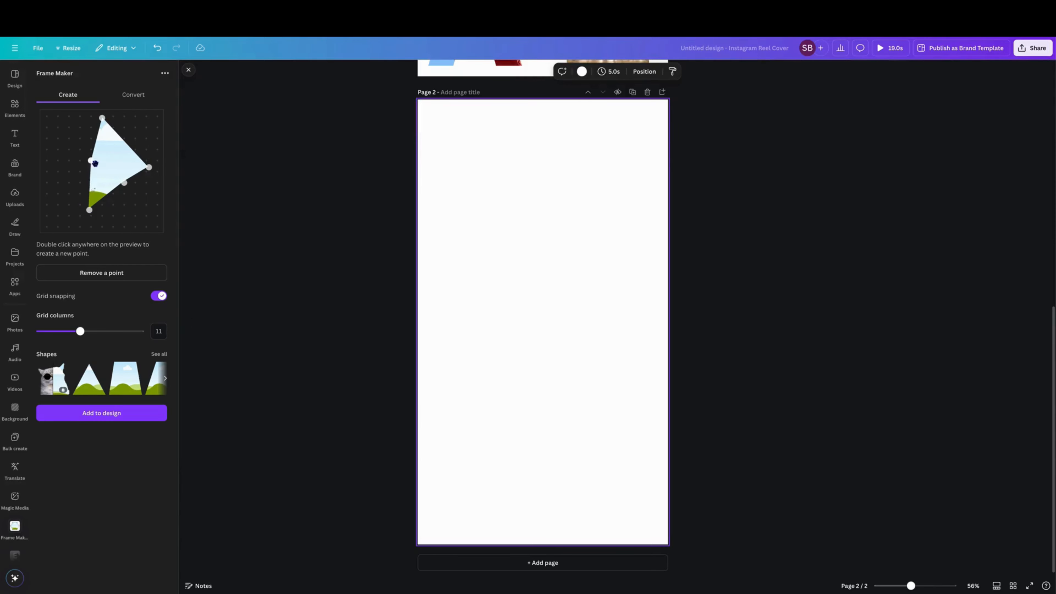
double_click(121, 137)
drag(124, 138, 147, 128)
drag(91, 160, 57, 138)
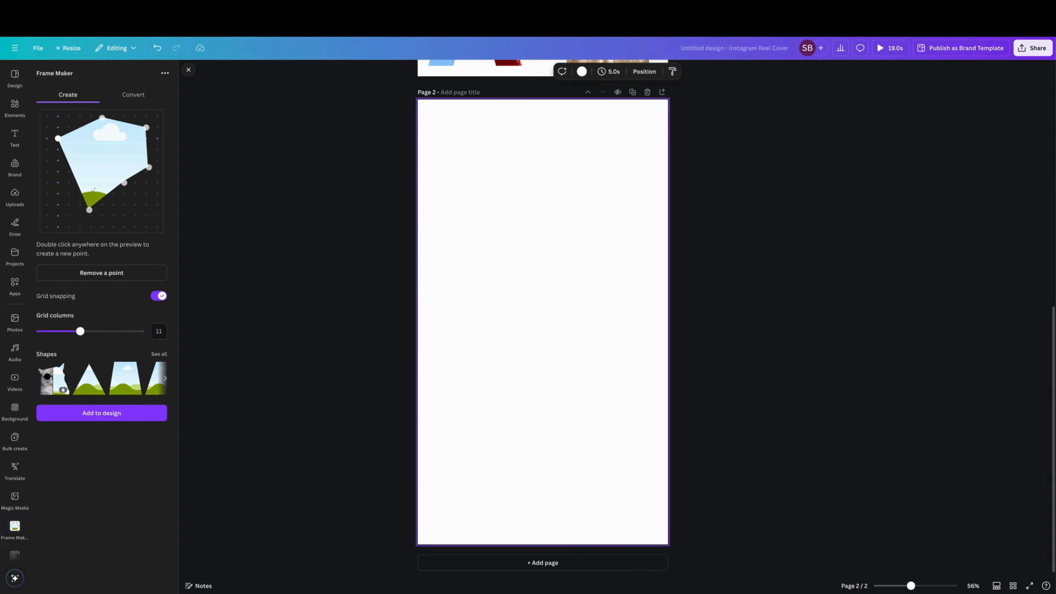
- Reshape the lower part of the custom frame into a notch beside a narrow downward spike
drag(124, 182, 102, 171)
drag(68, 160, 113, 161)
double_click(93, 178)
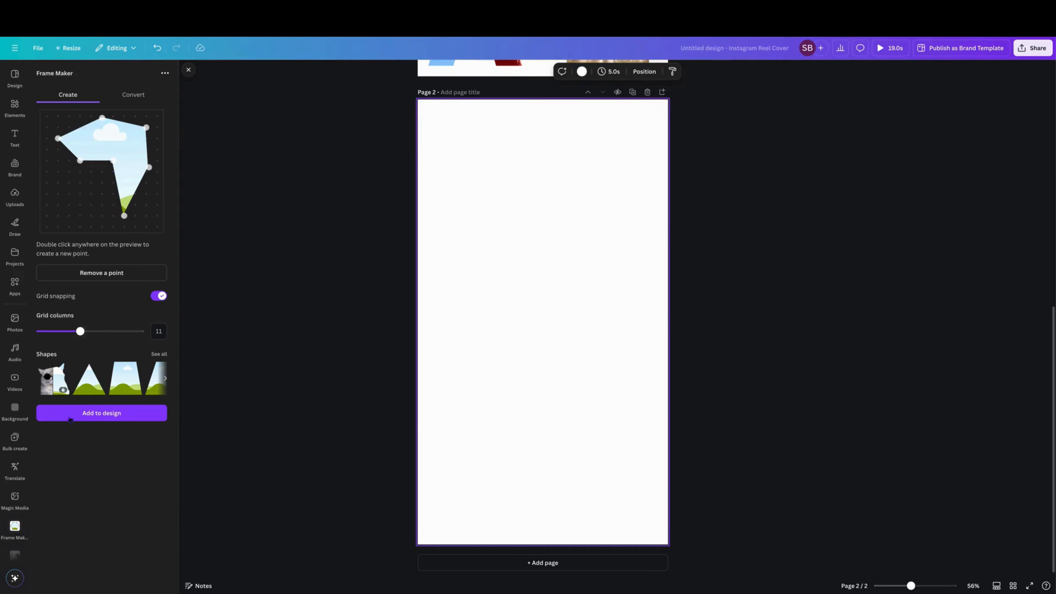
- Add the custom frame to page 2 and enlarge it to span most of the page width
click(102, 414)
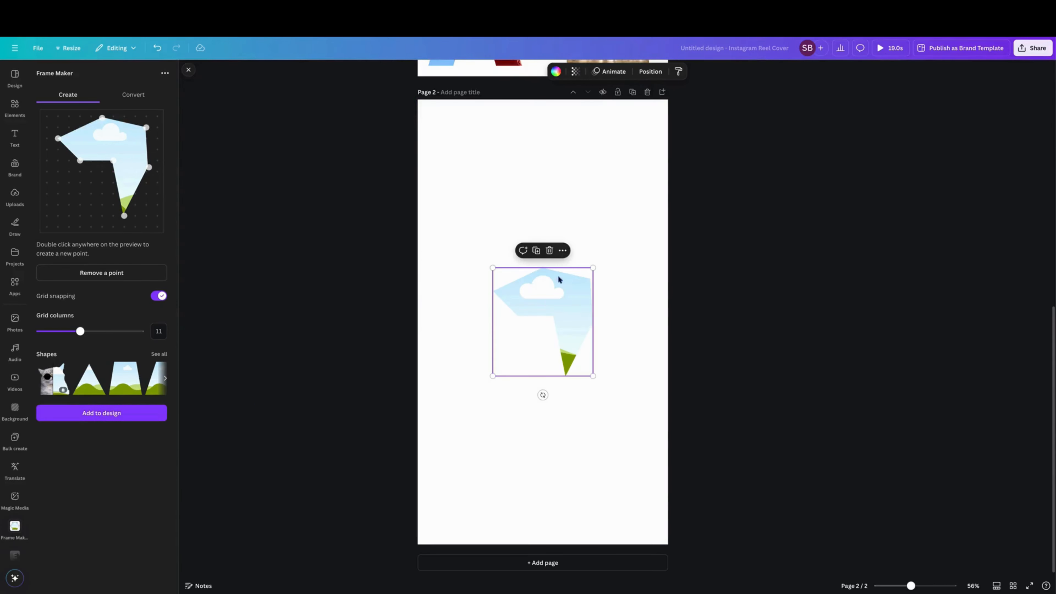
drag(593, 268, 647, 209)
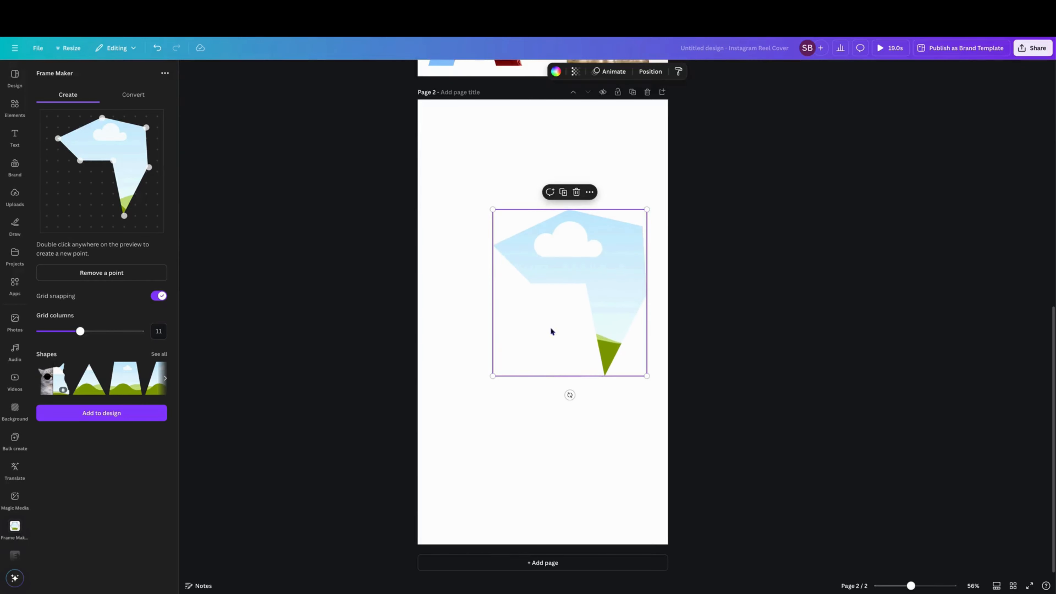
drag(492, 375, 456, 415)
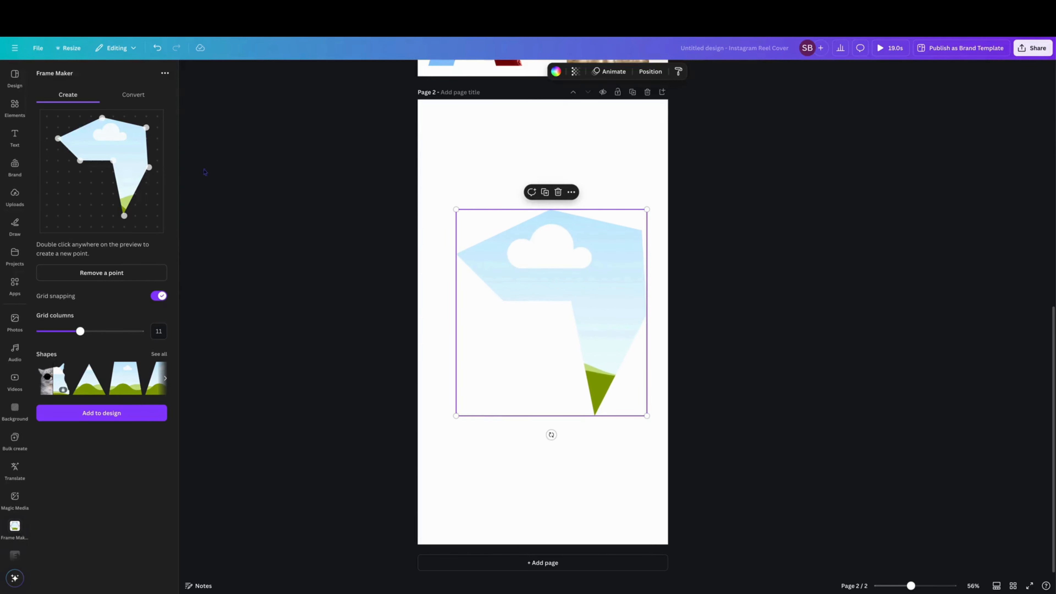
- Fill the custom frame with the stock photo of the laughing older man holding flowers against a blue background
click(15, 105)
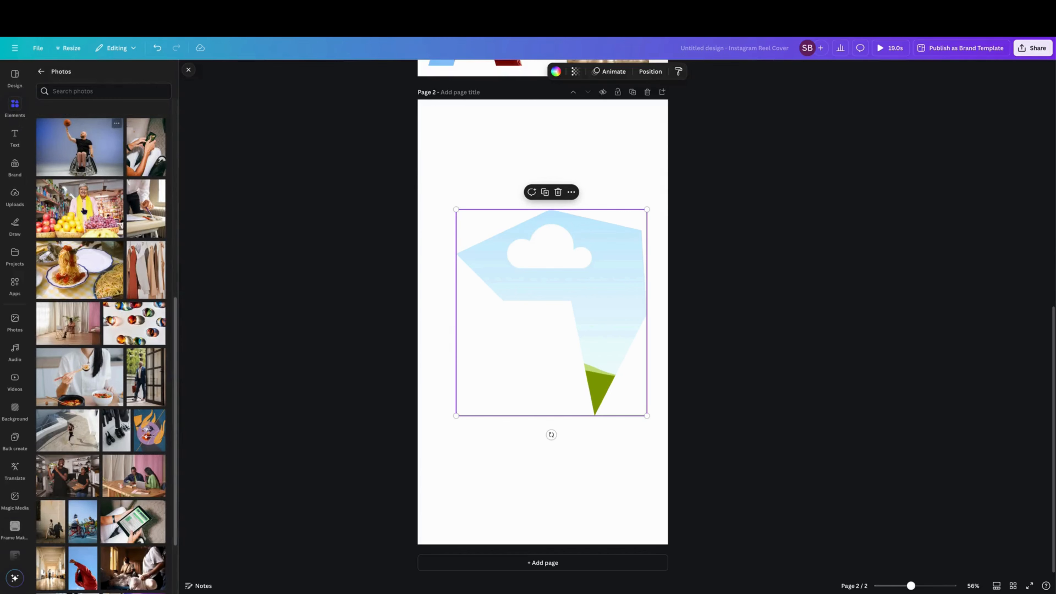
scroll(137, 474, down, 2)
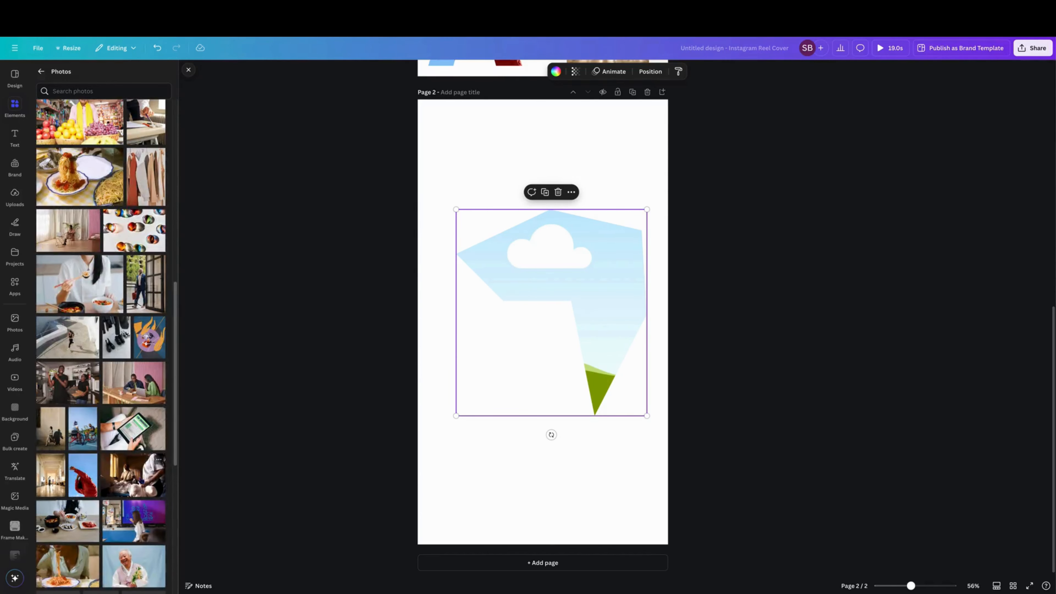
scroll(143, 478, down, 5)
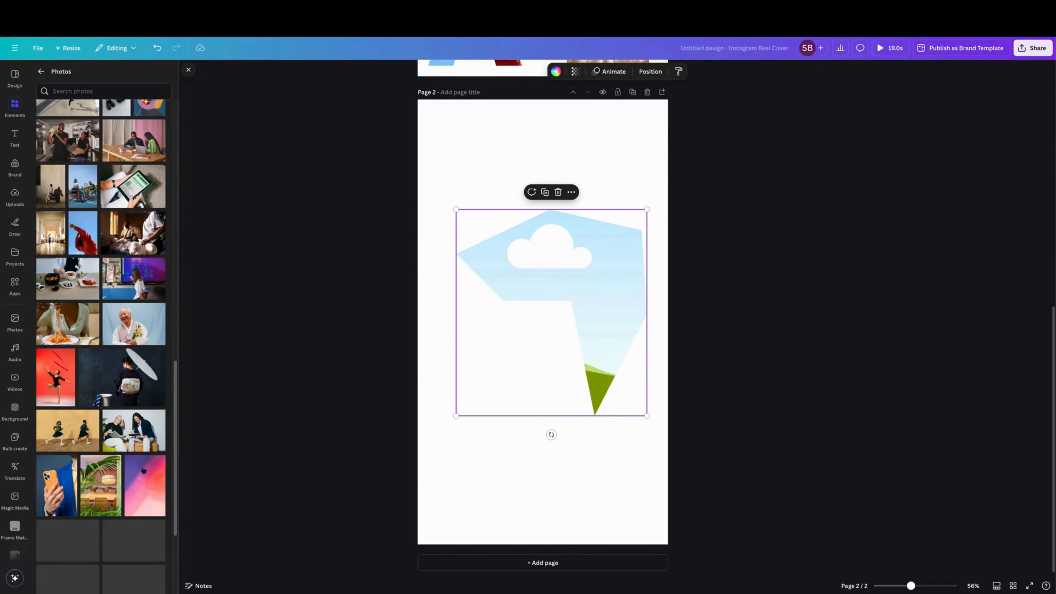
click(143, 320)
drag(566, 274, 597, 276)
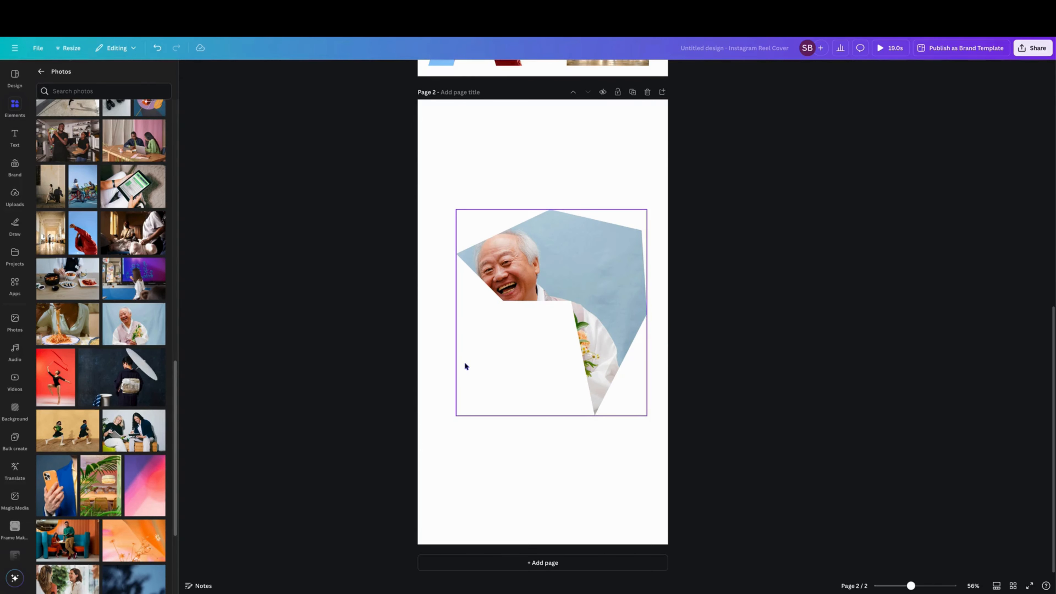